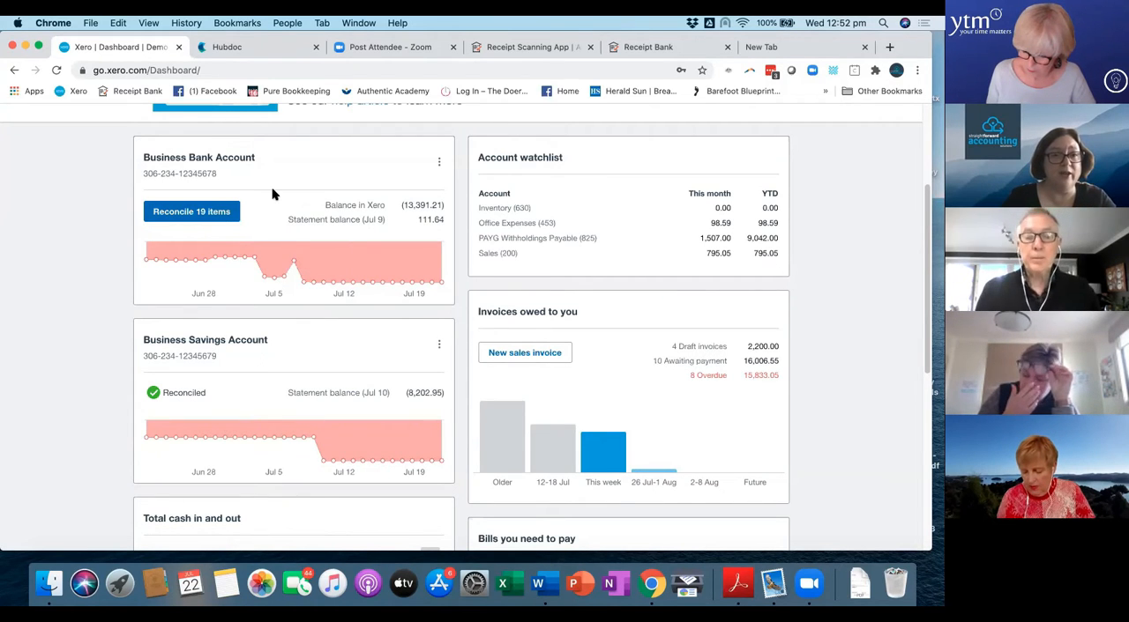
pyautogui.moveTo(288, 254)
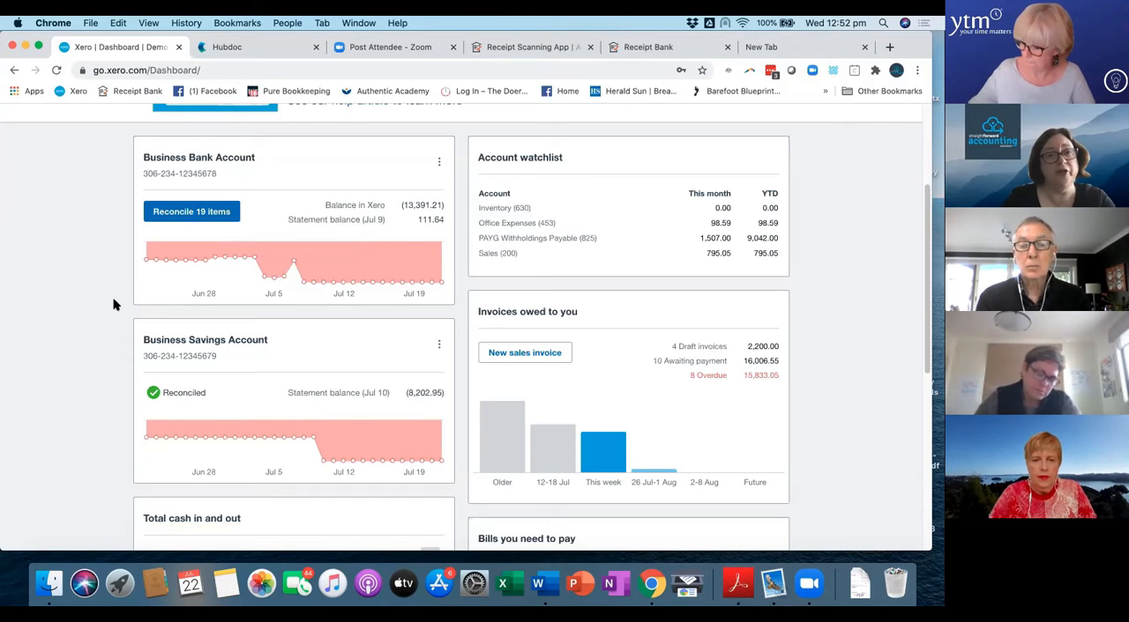
pyautogui.scroll(-2, 89, 307)
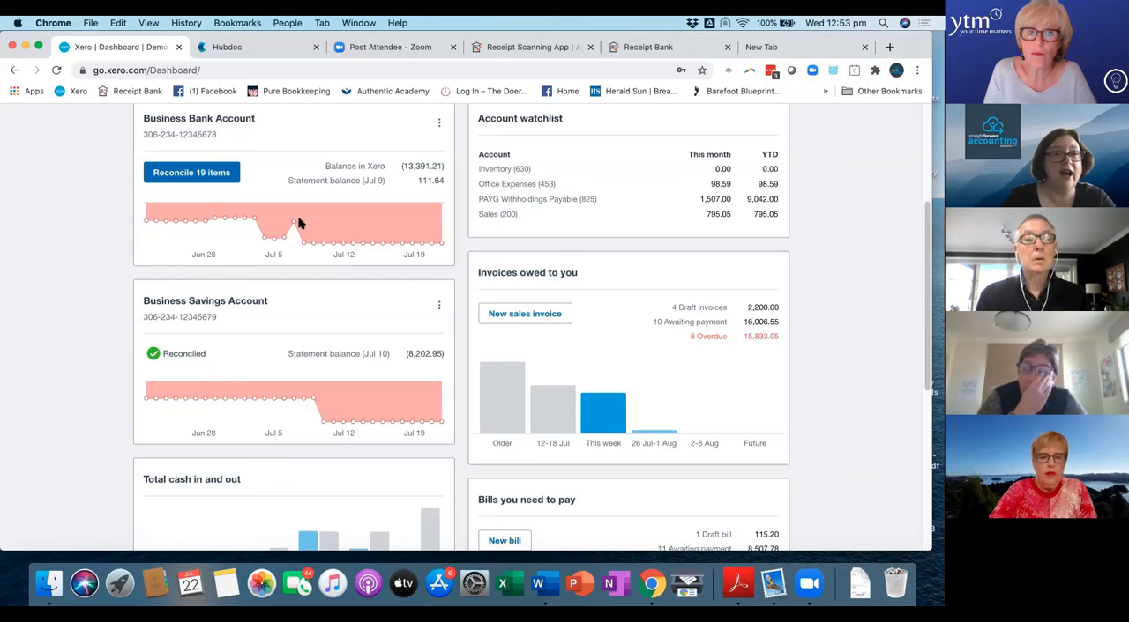
pyautogui.moveTo(302, 236)
pyautogui.scroll(5, 301, 233)
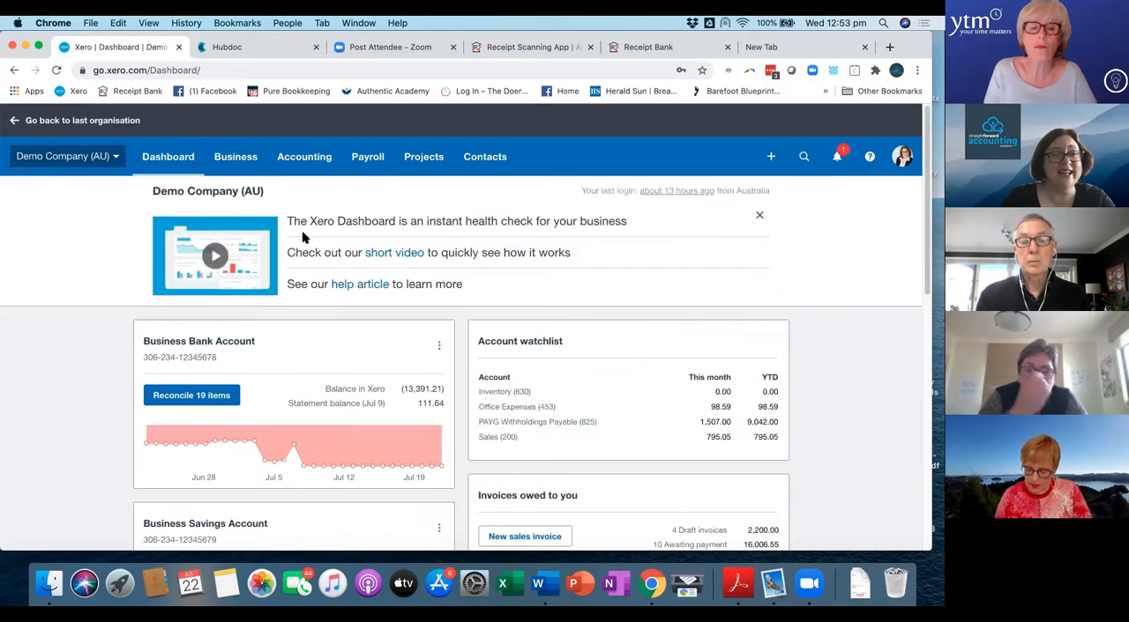
pyautogui.scroll(-2, 302, 233)
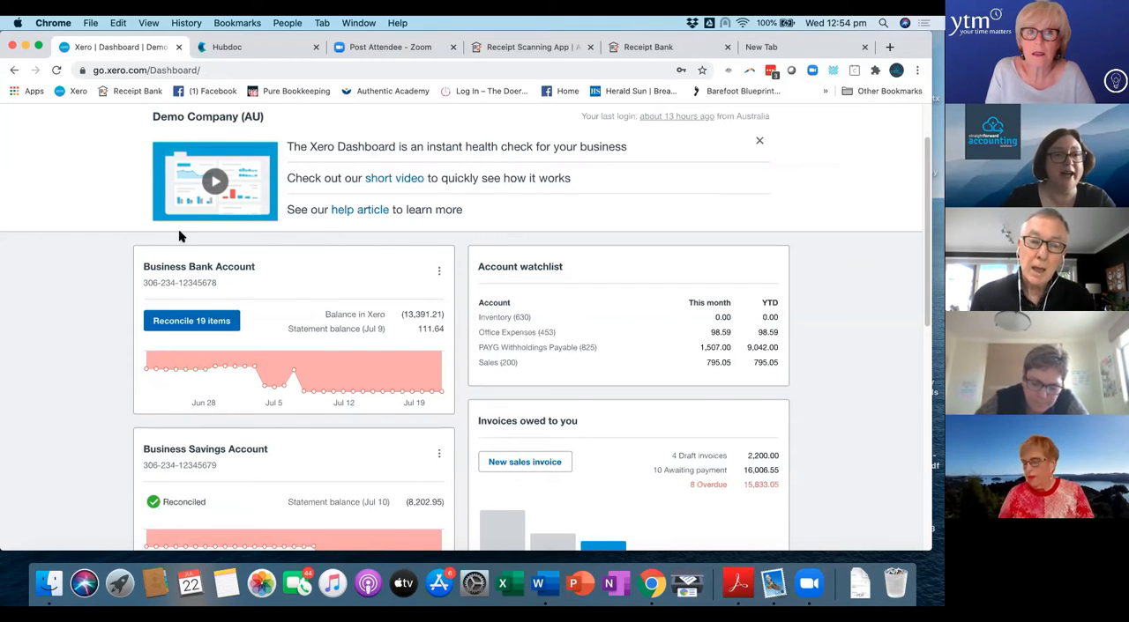
pyautogui.scroll(2, 172, 238)
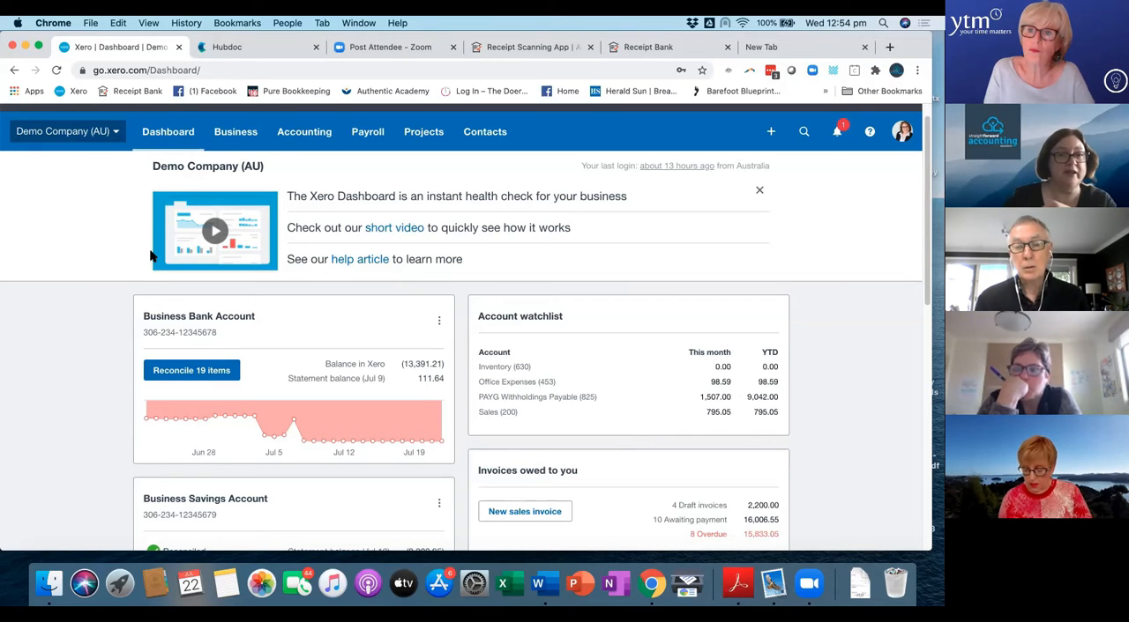
# Open the Demo Company (AU) organisation menu and look over its options, including Files and Hubdoc.
pyautogui.click(66, 131)
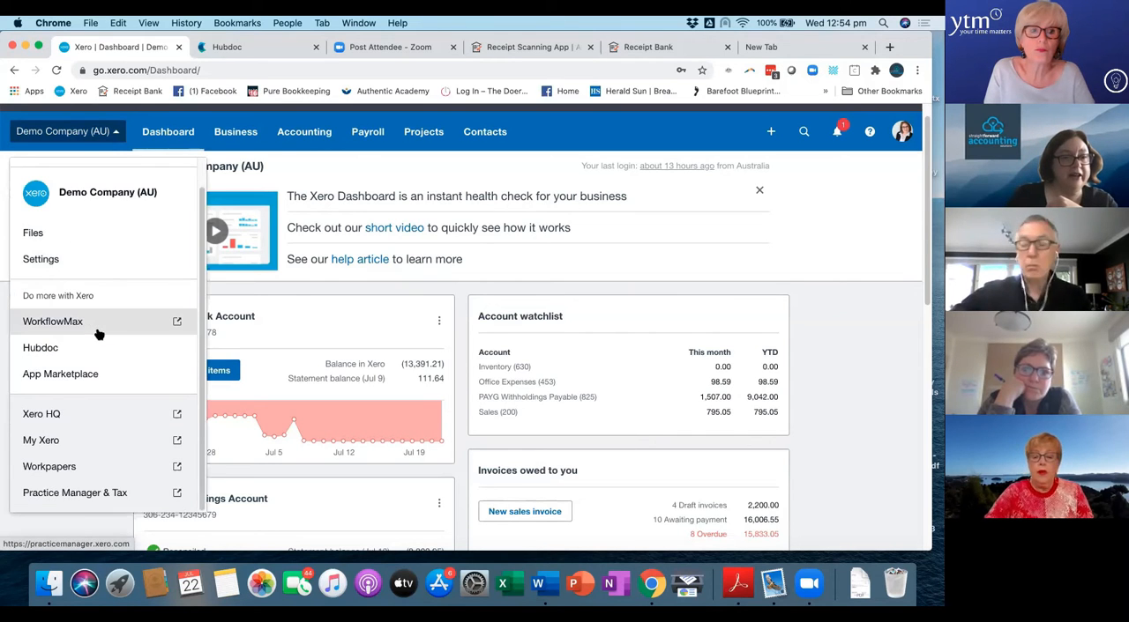
pyautogui.scroll(-5, 94, 323)
pyautogui.scroll(6, 76, 234)
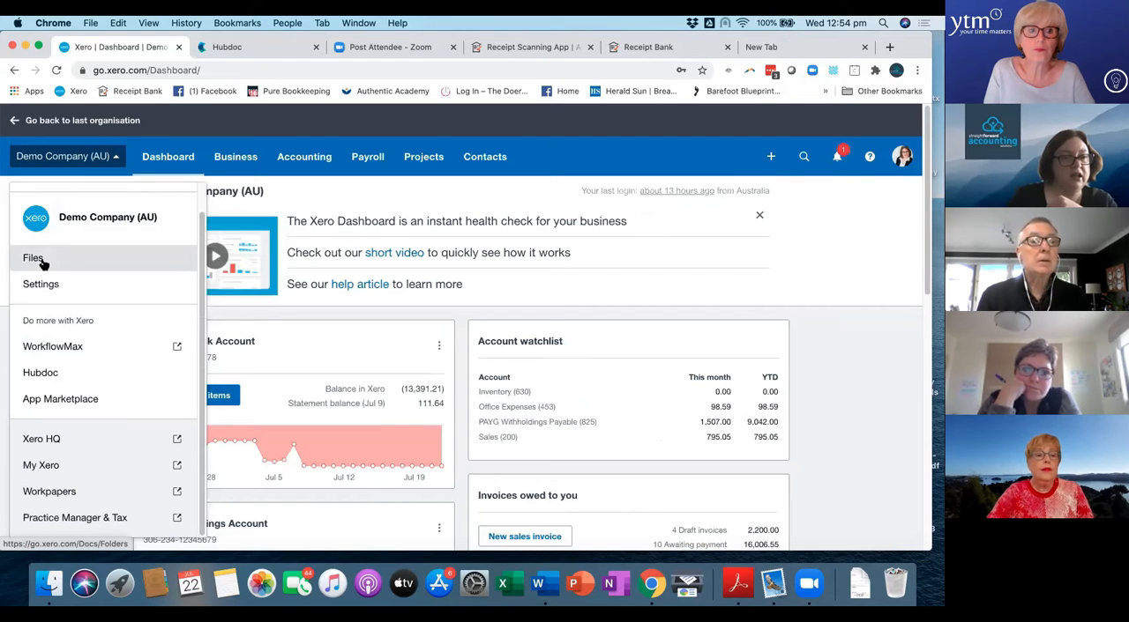
pyautogui.scroll(-1, 59, 297)
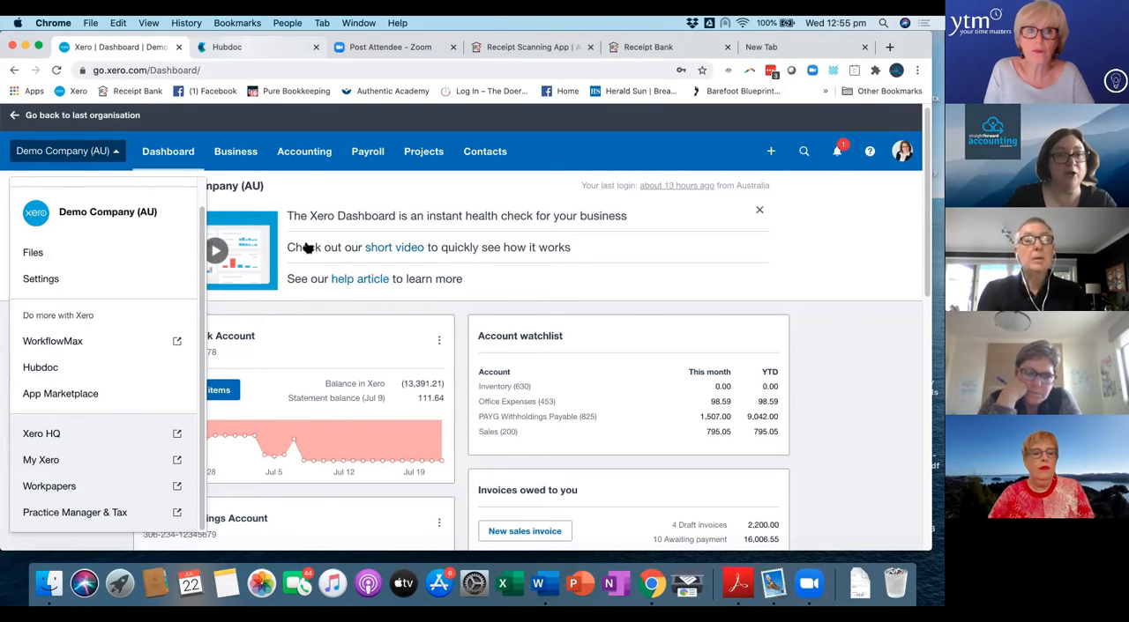
# Switch to Hubdoc, view the document upload options, and close them without adding a file.
pyautogui.click(245, 48)
pyautogui.scroll(6, 508, 330)
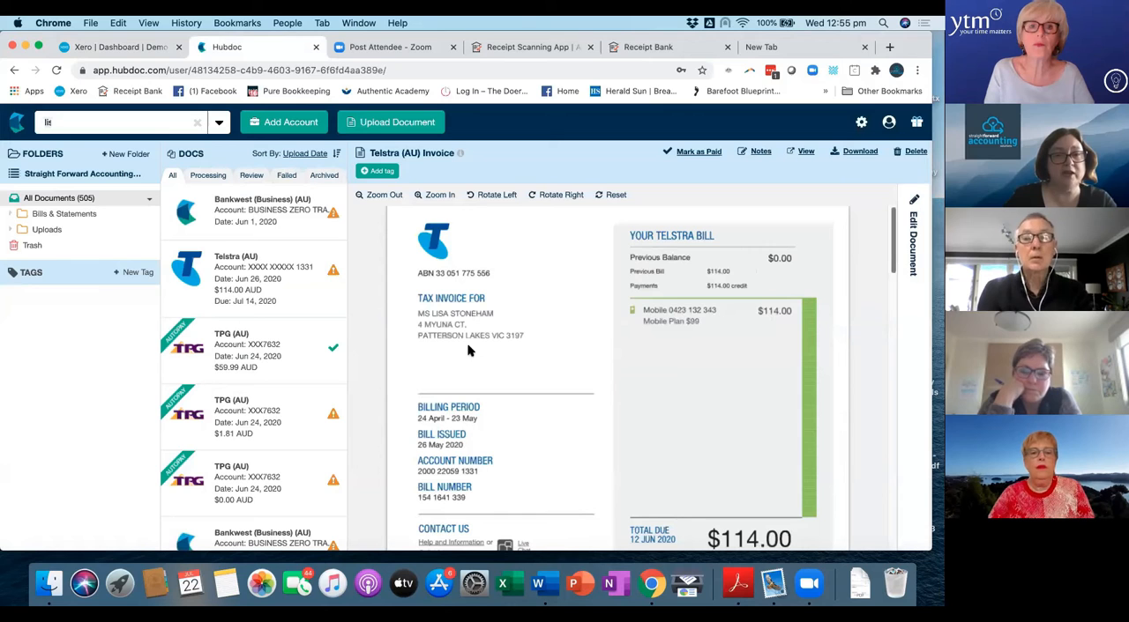
pyautogui.click(374, 129)
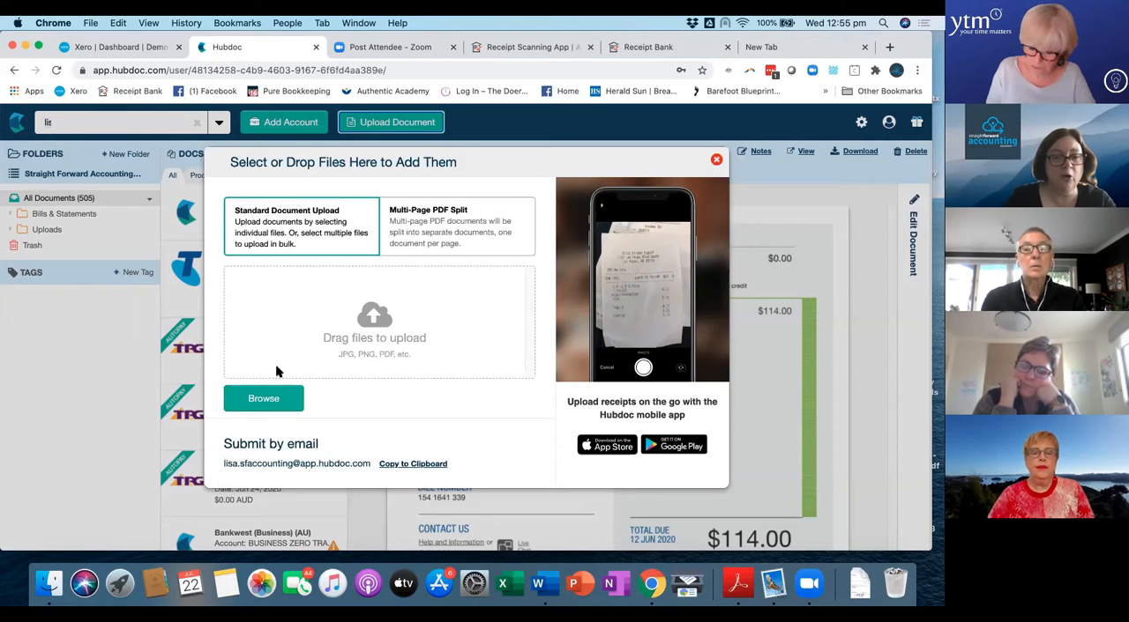
pyautogui.click(716, 162)
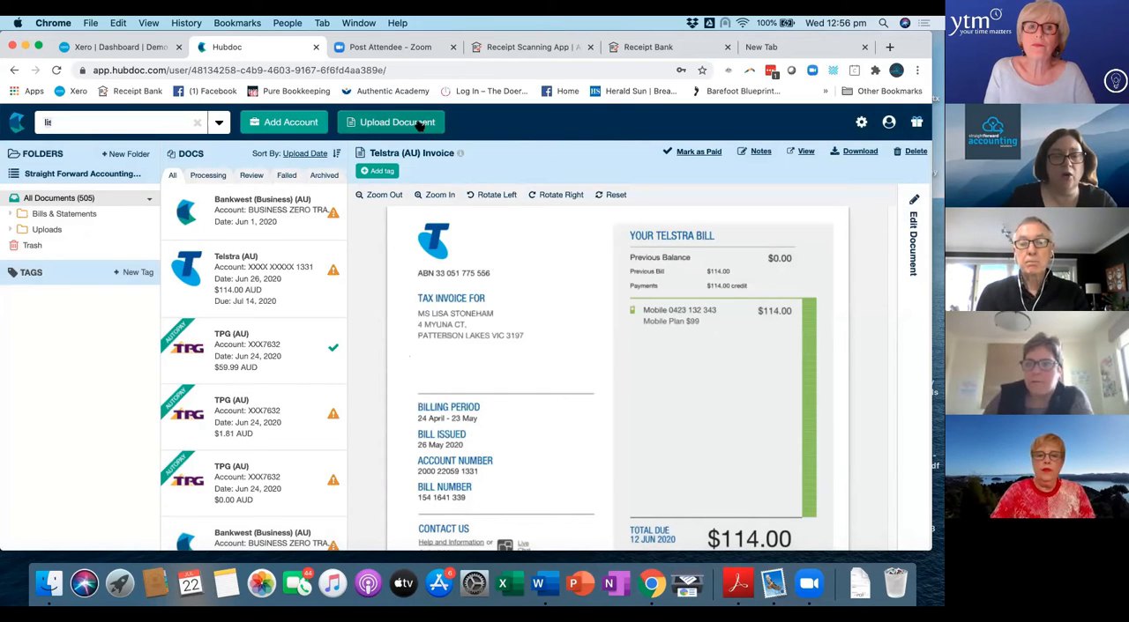
# Look through the companies available for automated accounts, view the Telstra (AU) credentials form, and close it without adding an account.
pyautogui.click(278, 123)
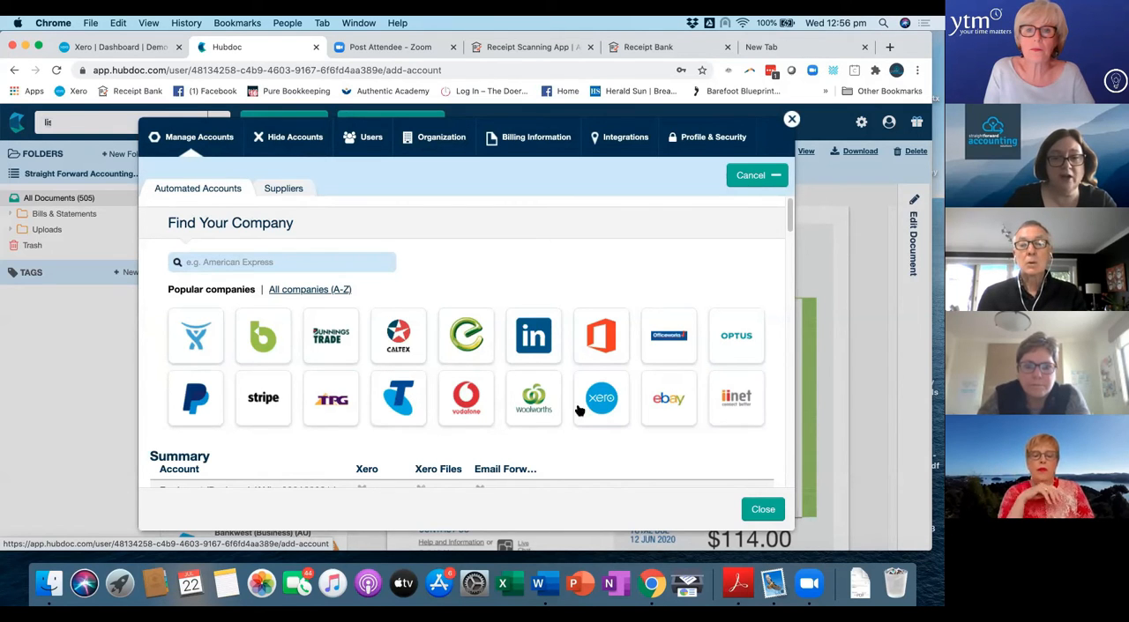
pyautogui.scroll(-3, 529, 410)
pyautogui.scroll(3, 529, 377)
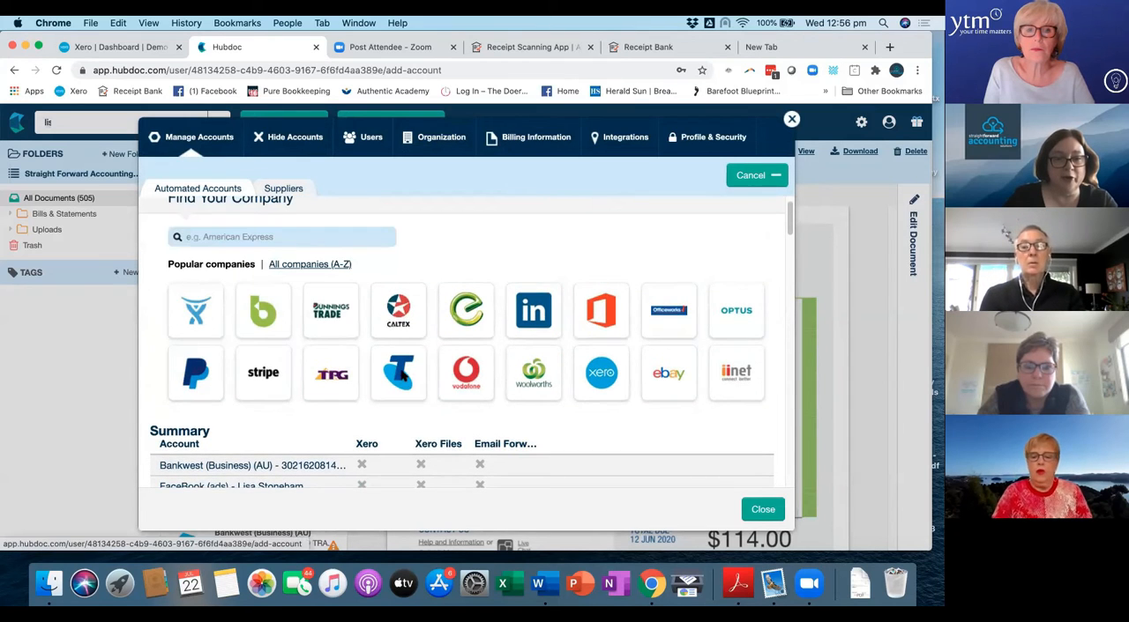
pyautogui.click(401, 375)
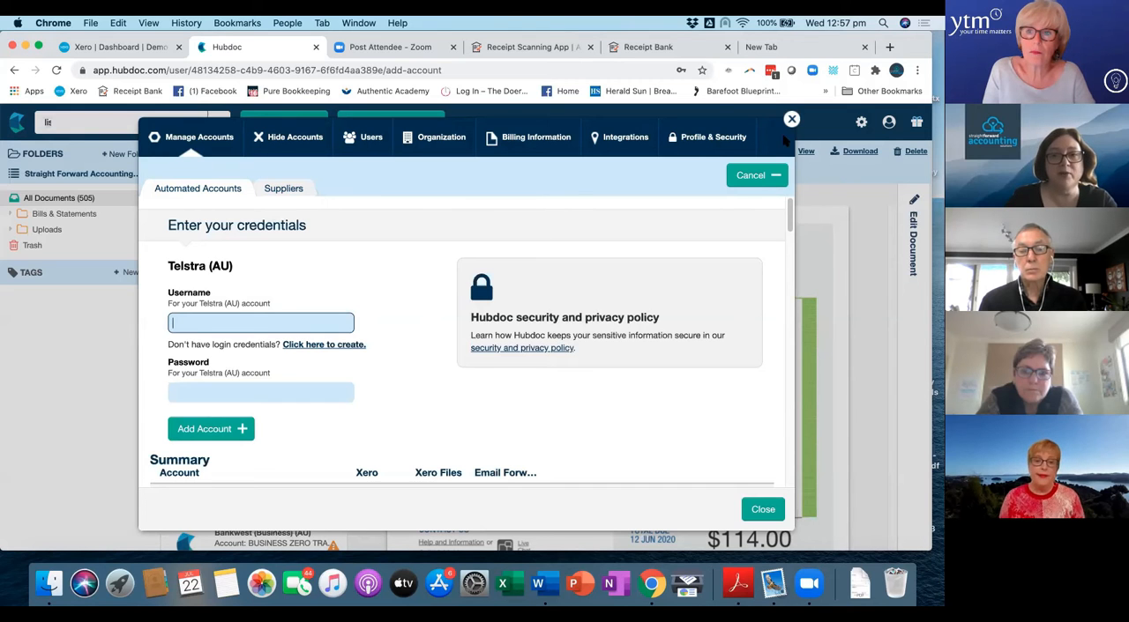
pyautogui.scroll(-1, 585, 246)
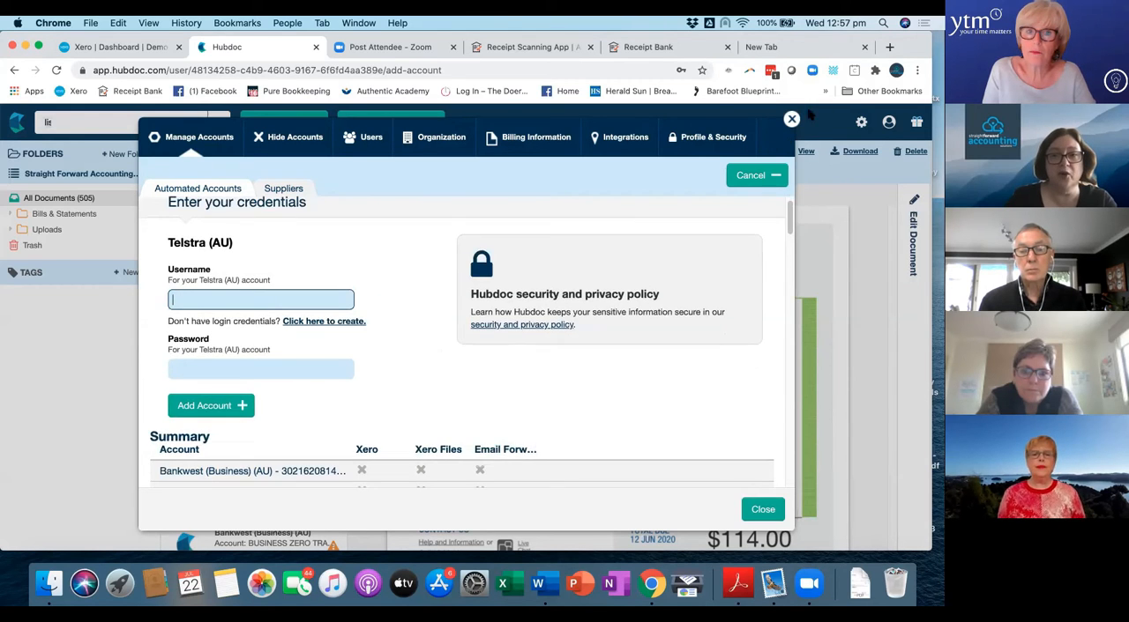
pyautogui.click(792, 119)
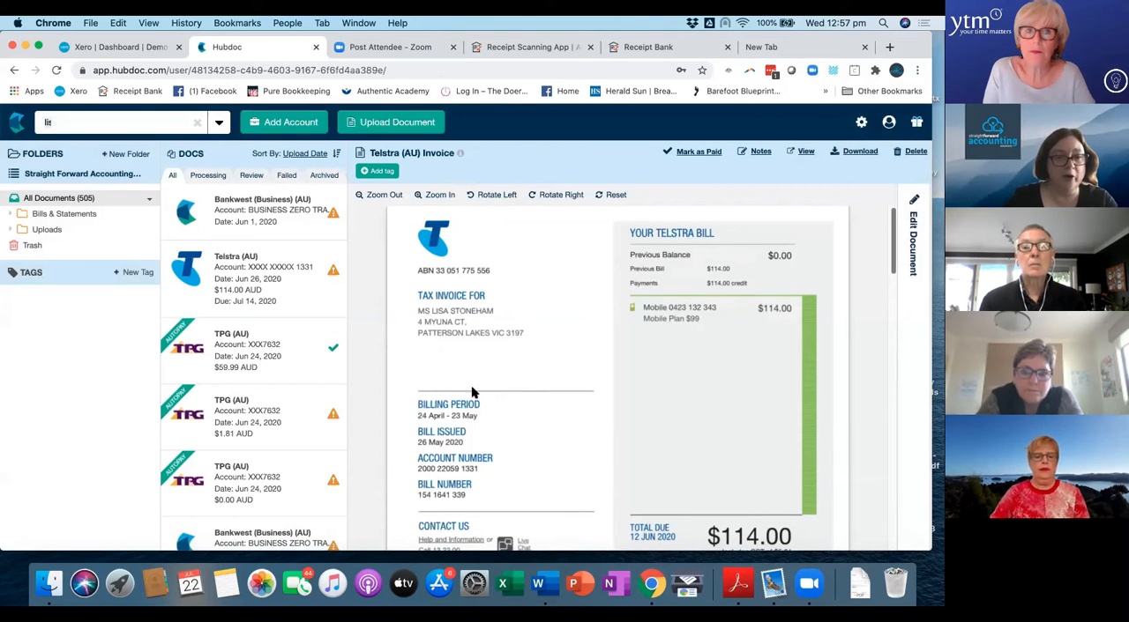
# Read through the pages of the Telstra (AU) invoice in the document preview.
pyautogui.scroll(-3, 568, 460)
pyautogui.scroll(-4, 568, 452)
pyautogui.scroll(7, 568, 452)
pyautogui.scroll(-2, 568, 452)
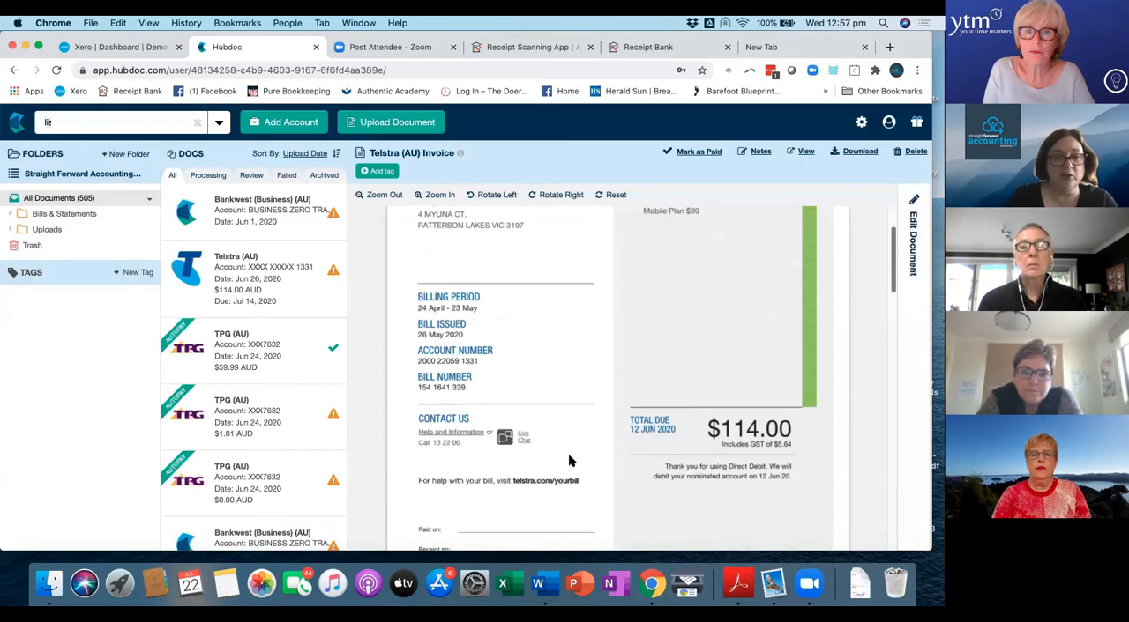
pyautogui.scroll(-12, 568, 453)
pyautogui.scroll(7, 754, 312)
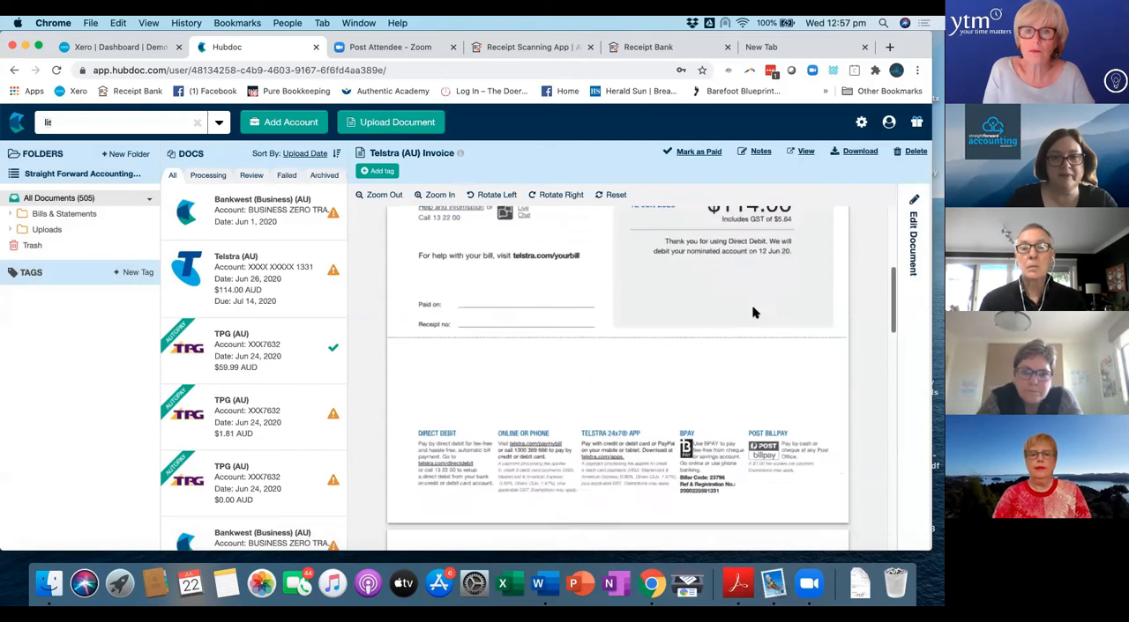
pyautogui.scroll(10, 753, 312)
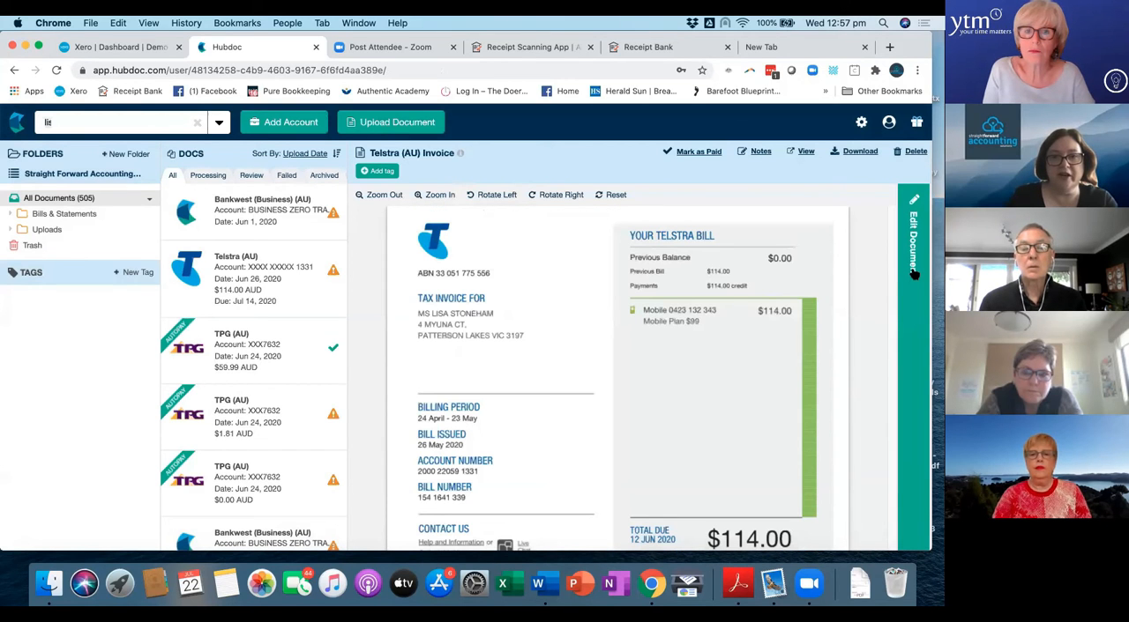
# Open the Telstra (AU) invoice for editing and review its transaction details and Xero destination settings.
pyautogui.click(912, 273)
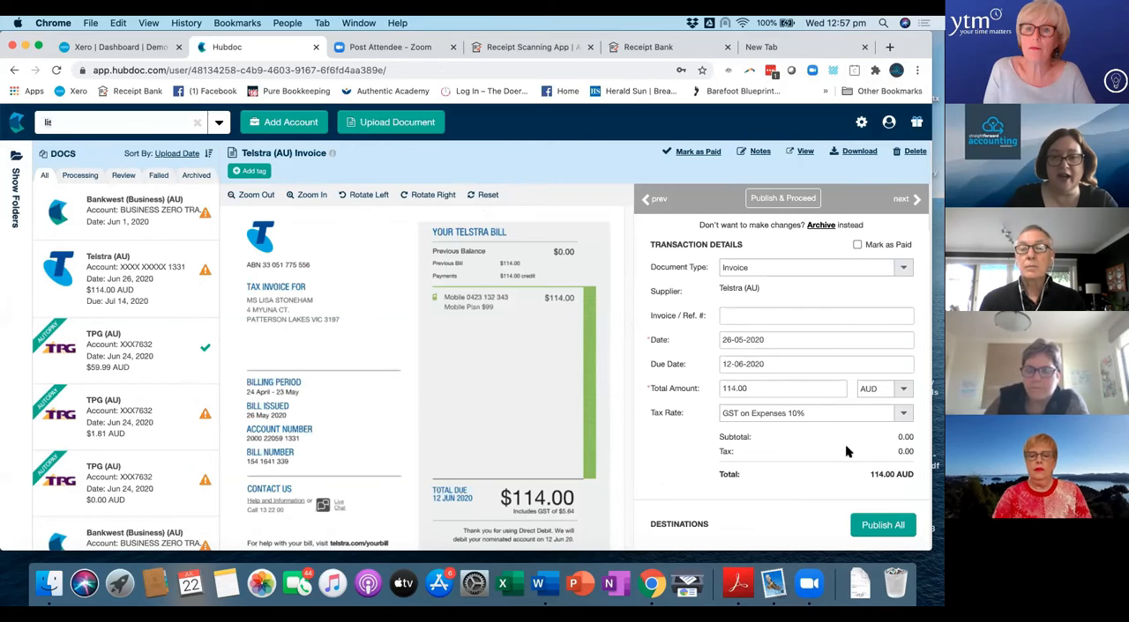
pyautogui.scroll(-1, 786, 451)
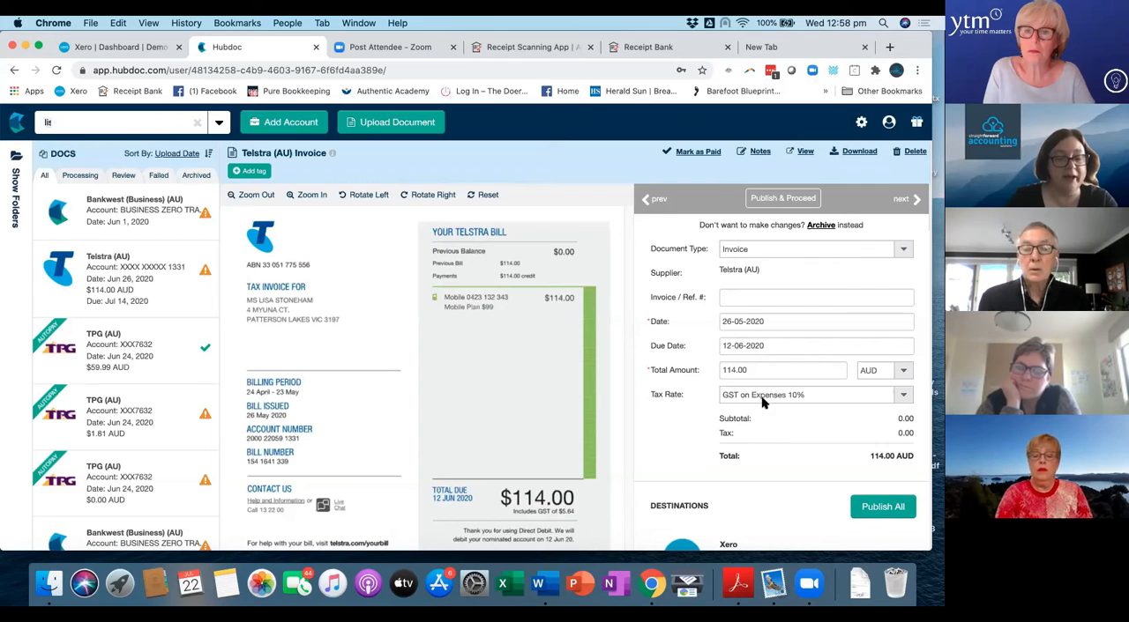
pyautogui.scroll(-1, 769, 437)
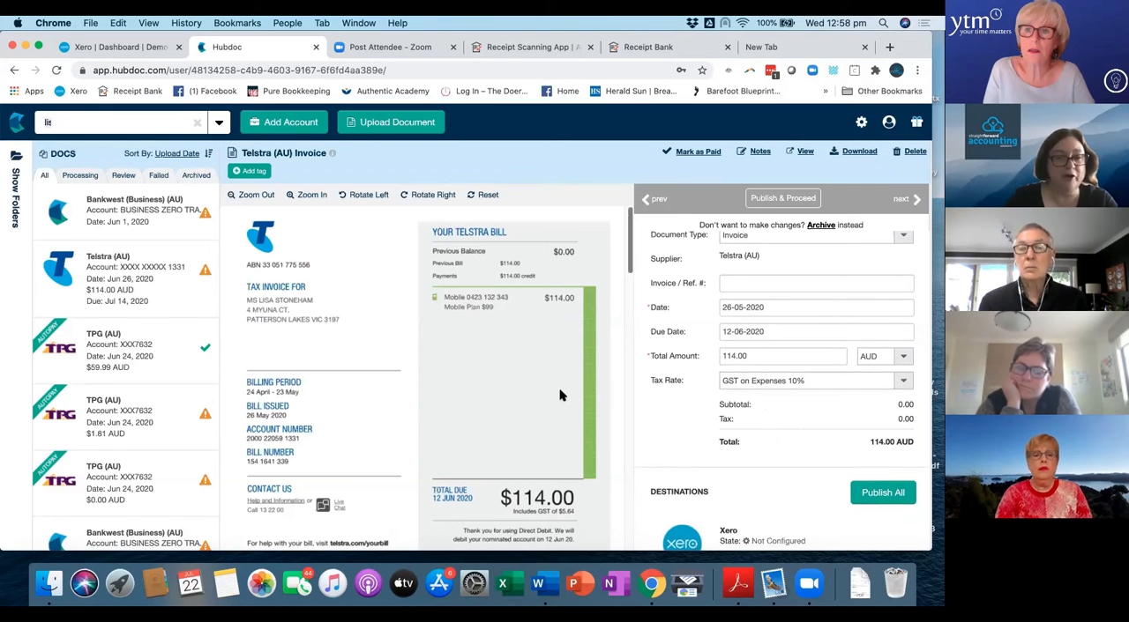
pyautogui.scroll(-1, 702, 419)
pyautogui.scroll(-6, 702, 420)
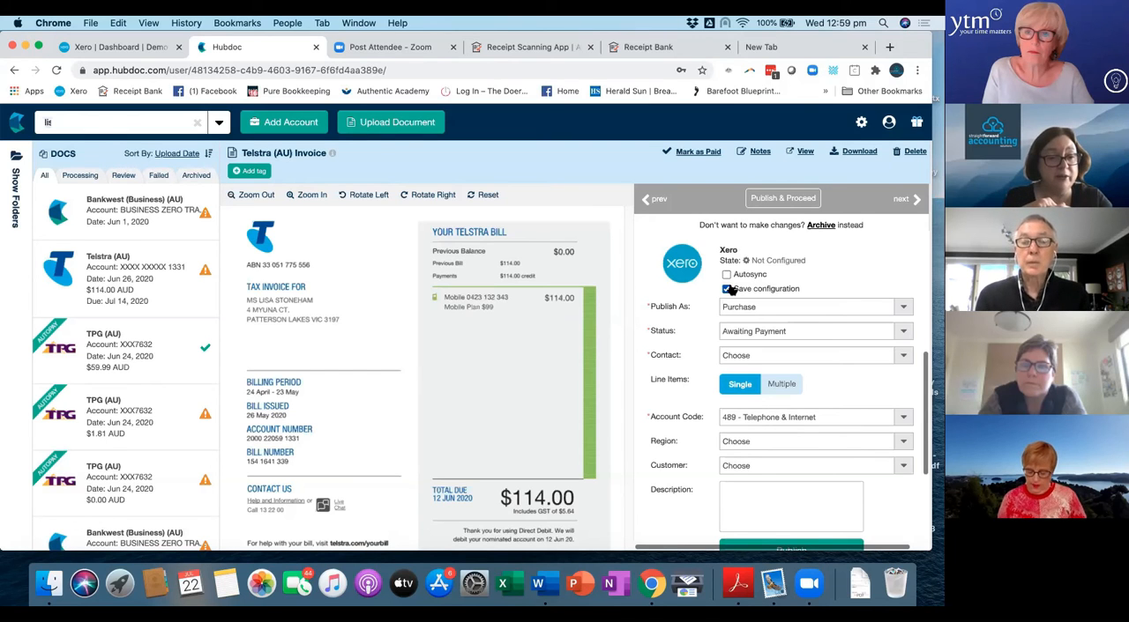
pyautogui.scroll(1, 730, 290)
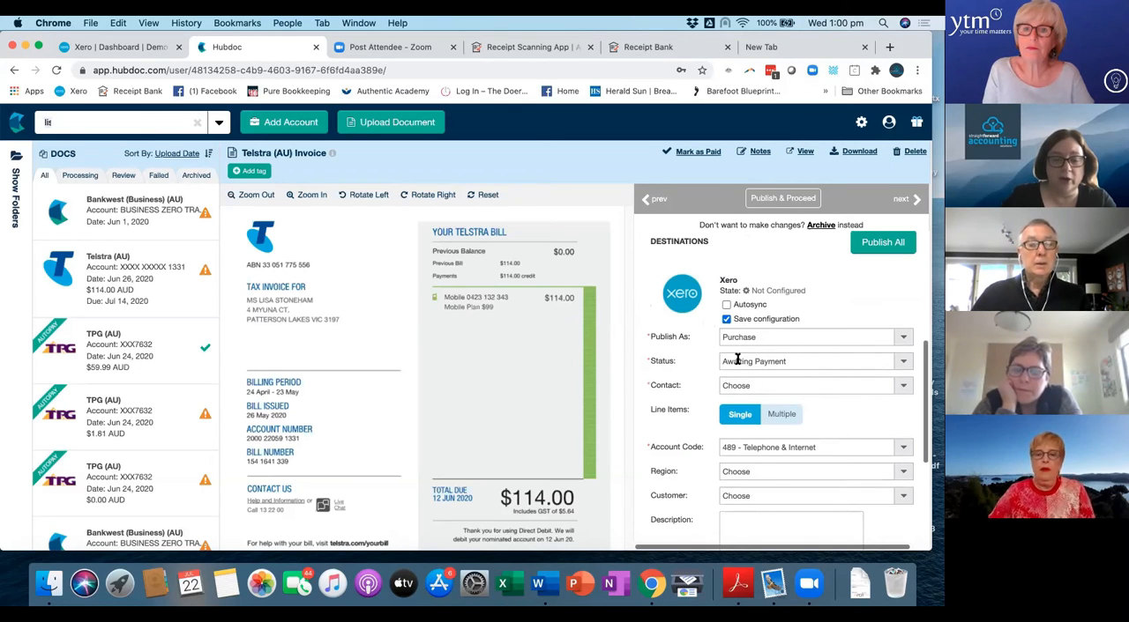
# Try Spend Money as the Xero publishing type for the Telstra invoice, and set it back to Purchase.
pyautogui.click(902, 336)
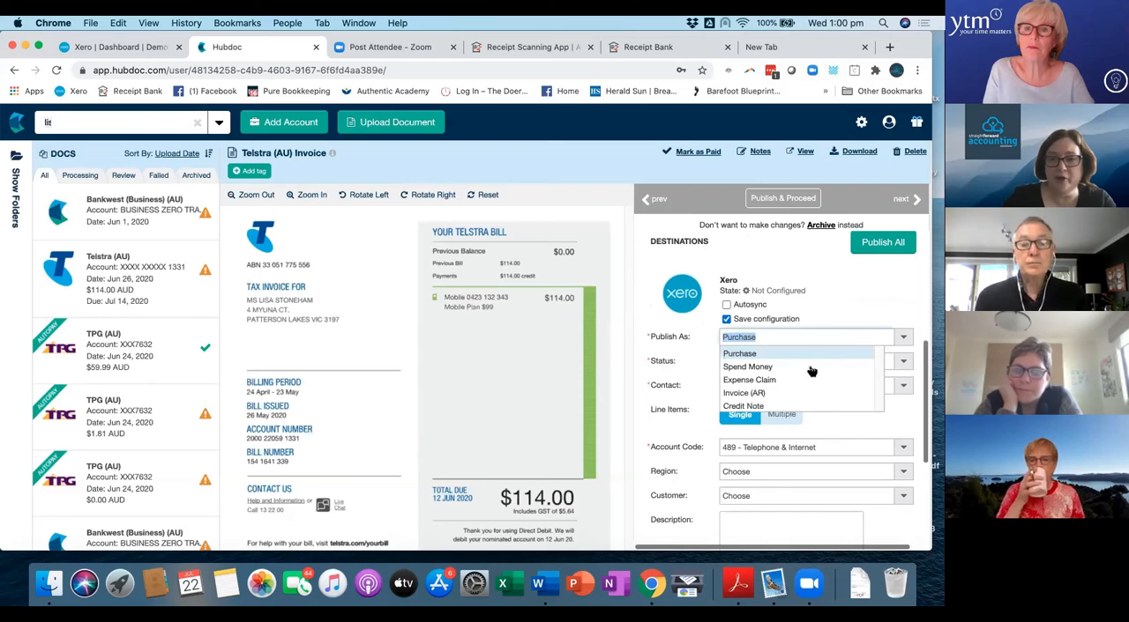
pyautogui.click(748, 367)
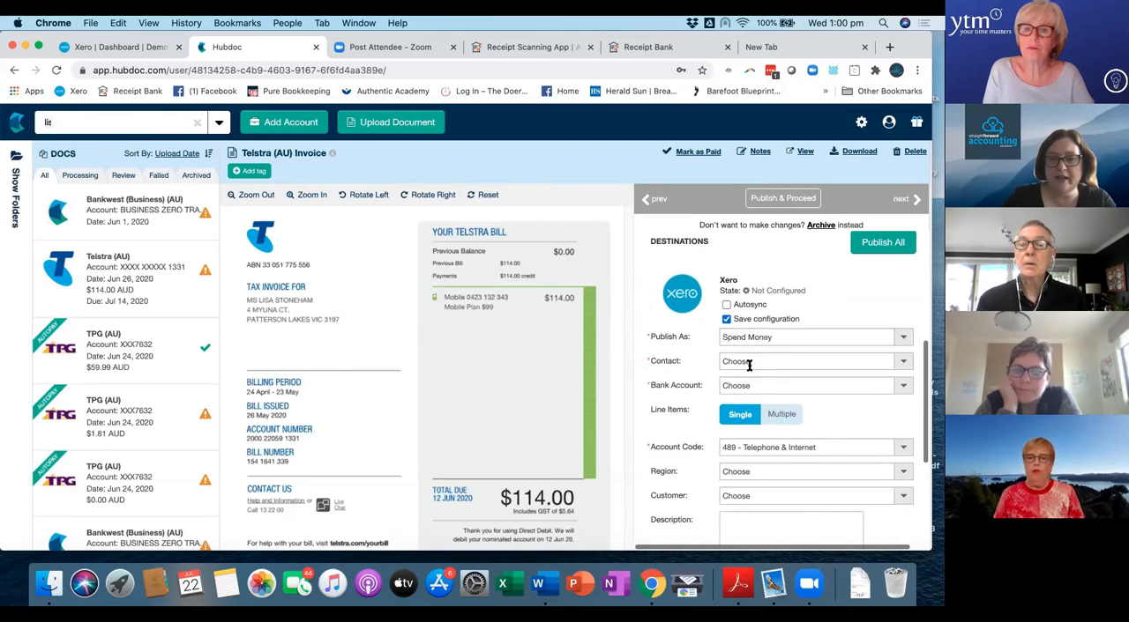
pyautogui.click(902, 338)
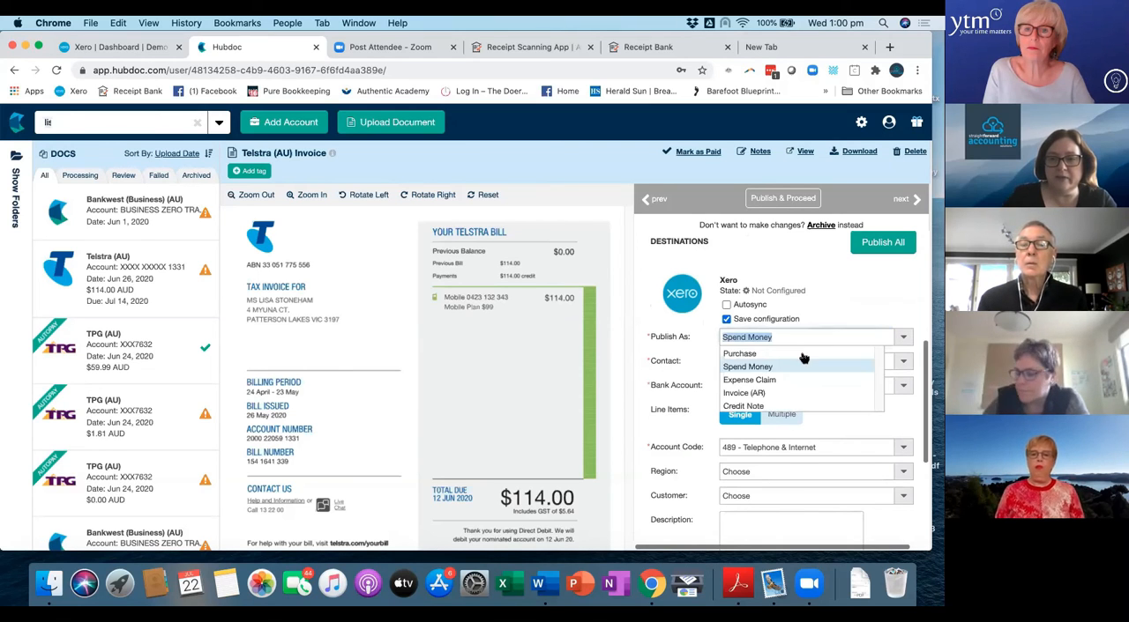
pyautogui.click(757, 352)
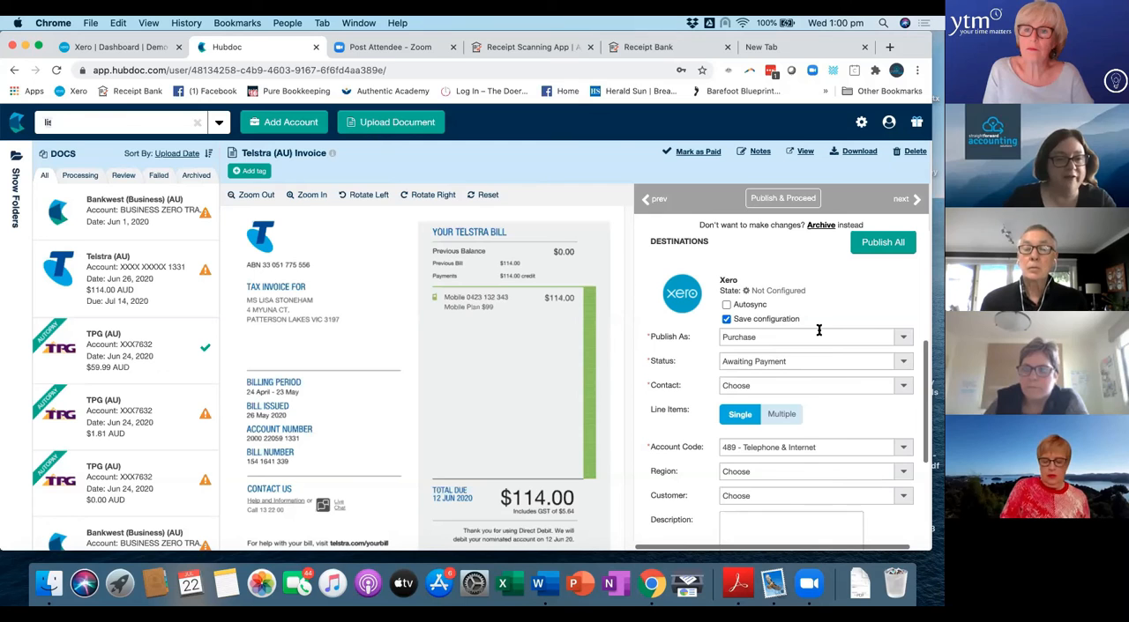
pyautogui.click(904, 336)
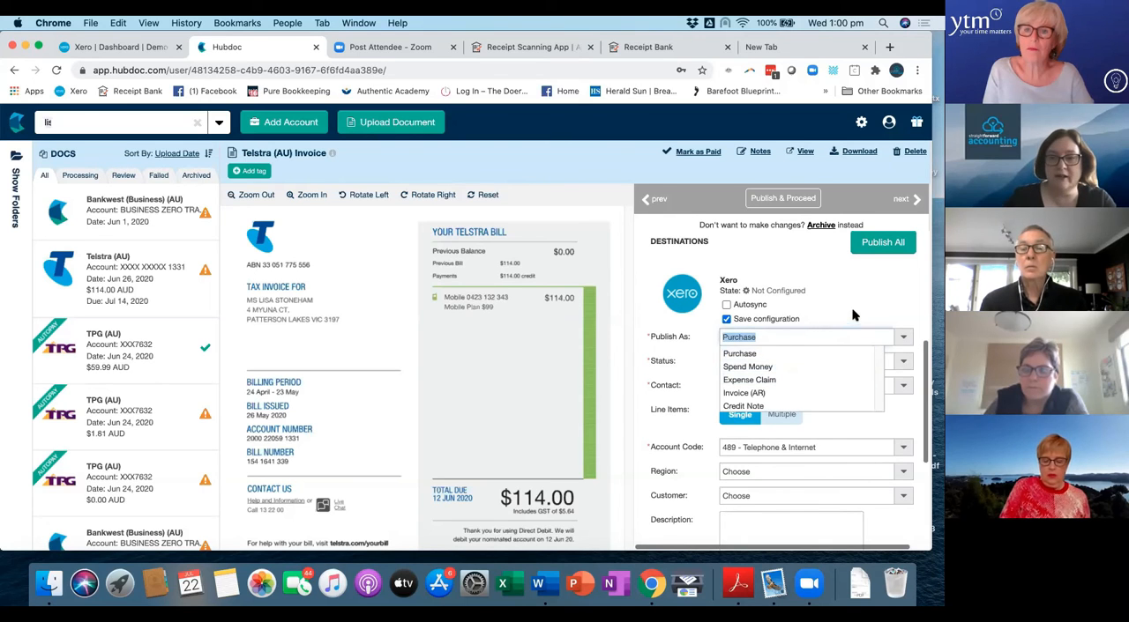
pyautogui.click(833, 353)
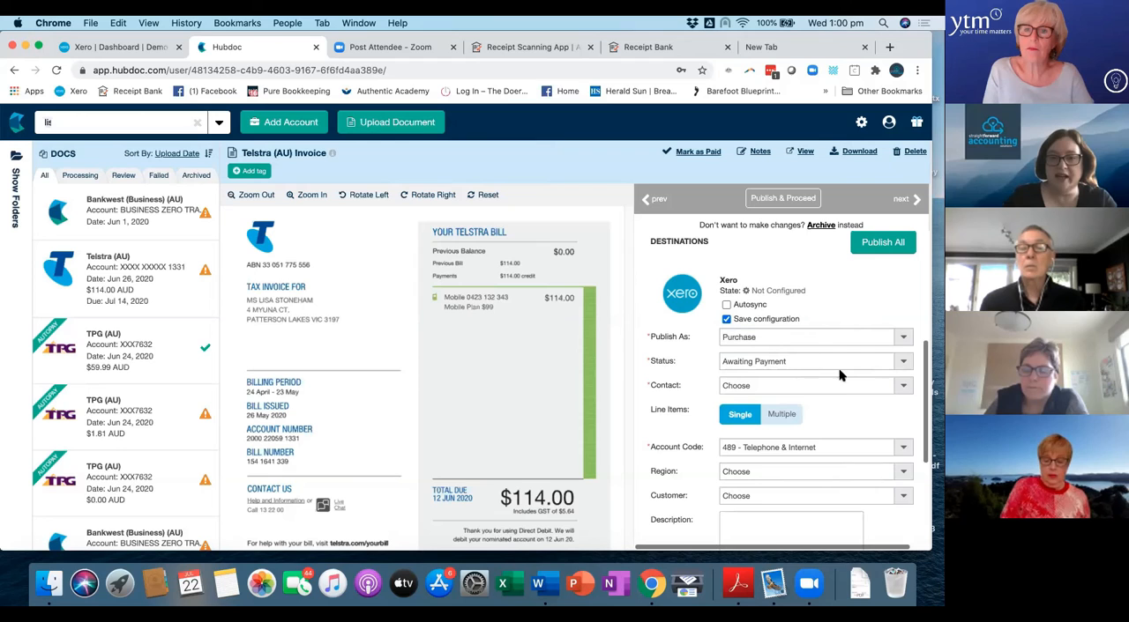
# Search the Xero contacts for "telstra" and start a new contact for the Telstra invoice.
pyautogui.click(906, 388)
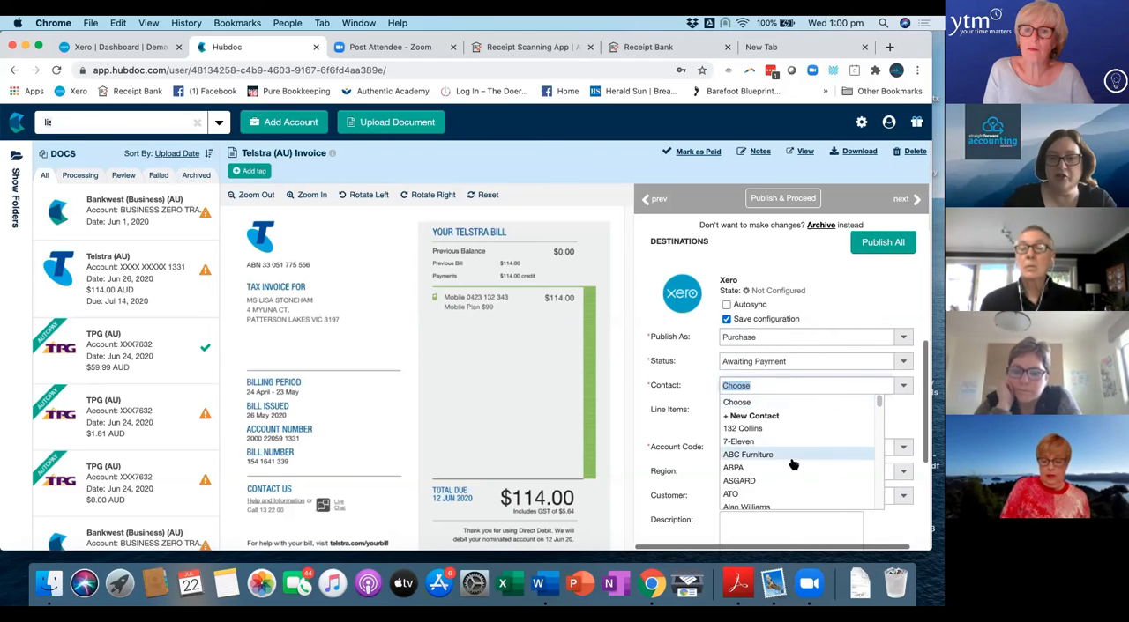
pyautogui.scroll(-2, 774, 470)
pyautogui.scroll(-2, 774, 473)
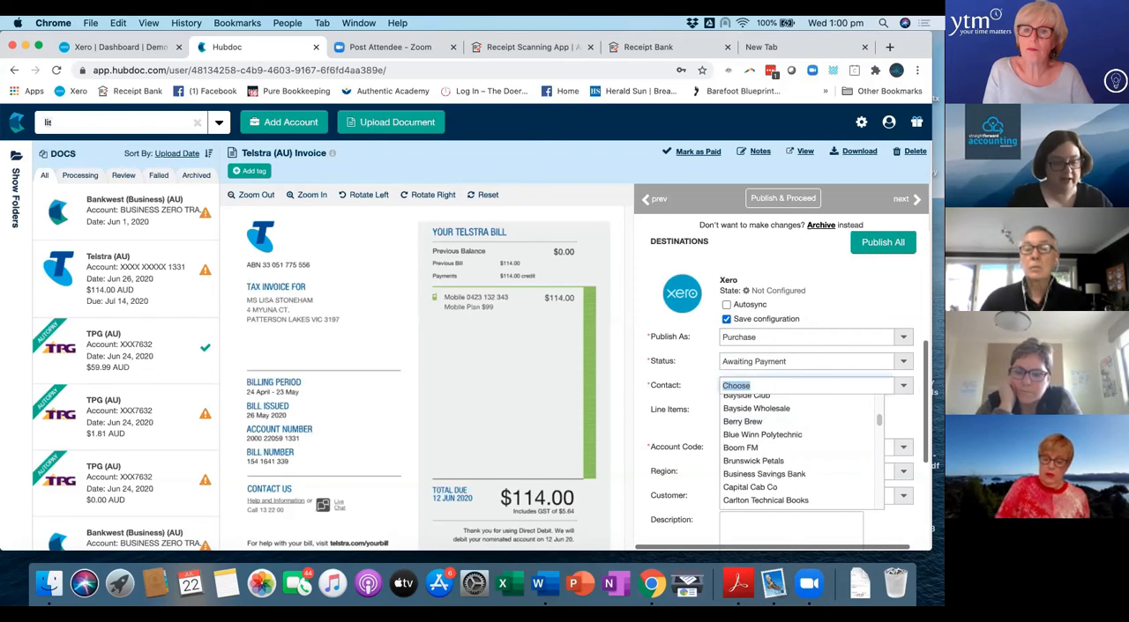
pyautogui.write('tels')
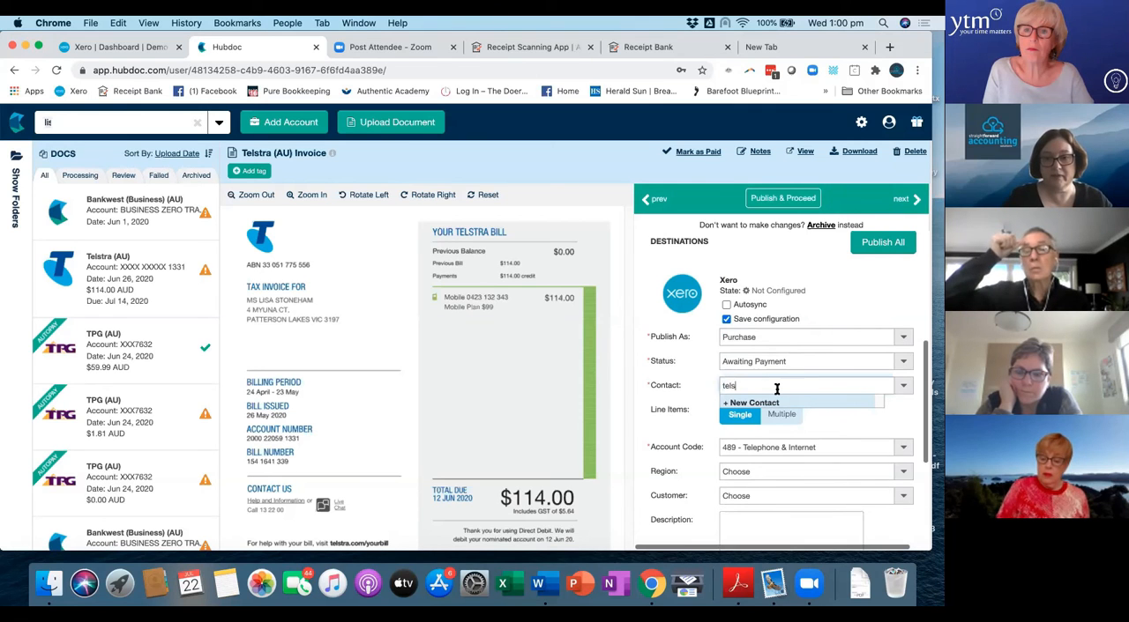
pyautogui.write('tra')
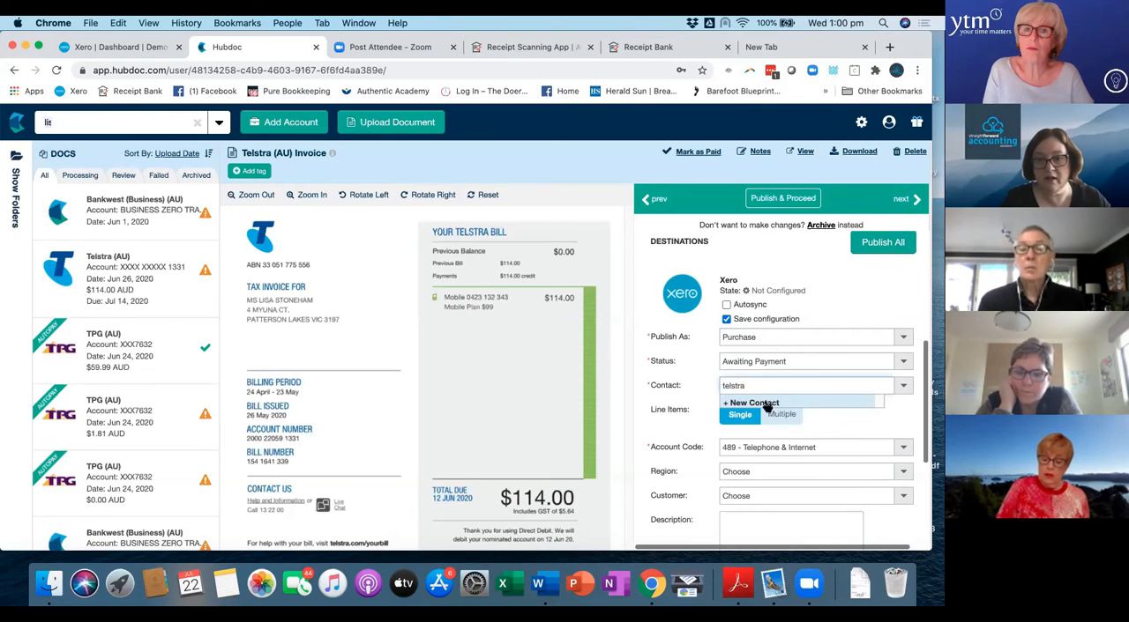
pyautogui.click(734, 403)
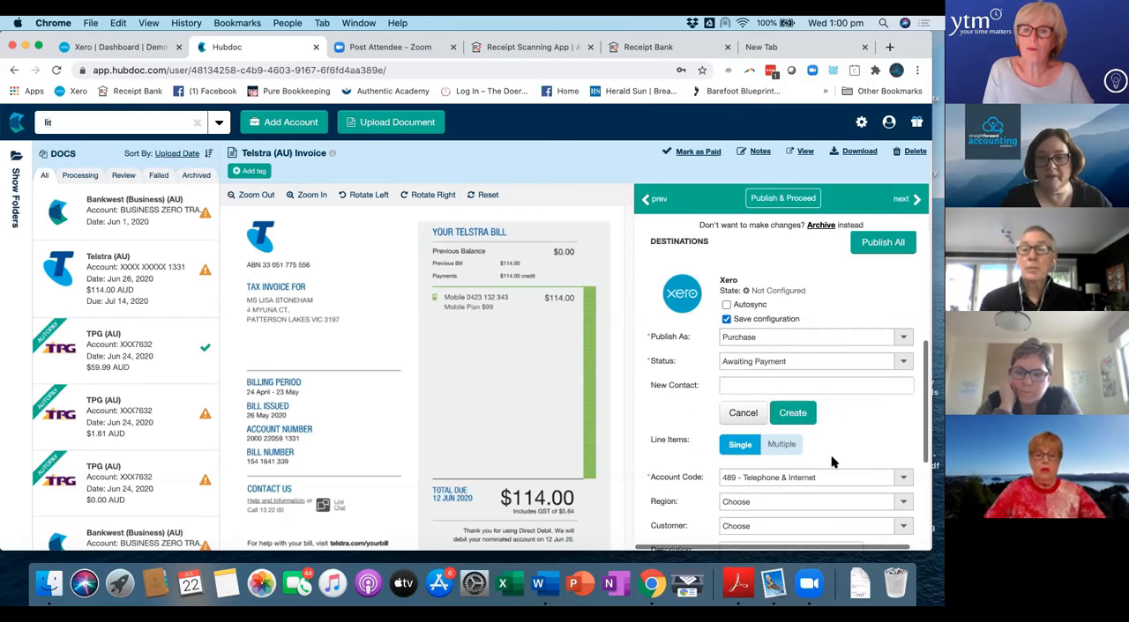
# Check the available Region options without choosing one, and enter "Monthly Mobile Account" as the invoice description.
pyautogui.scroll(-2, 831, 455)
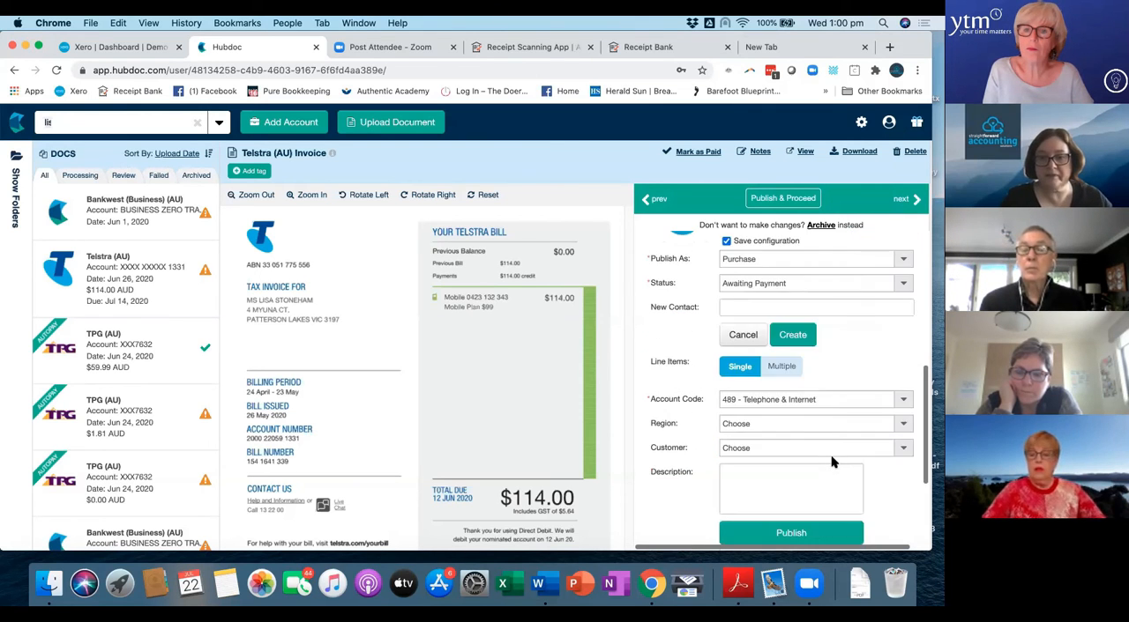
pyautogui.click(904, 425)
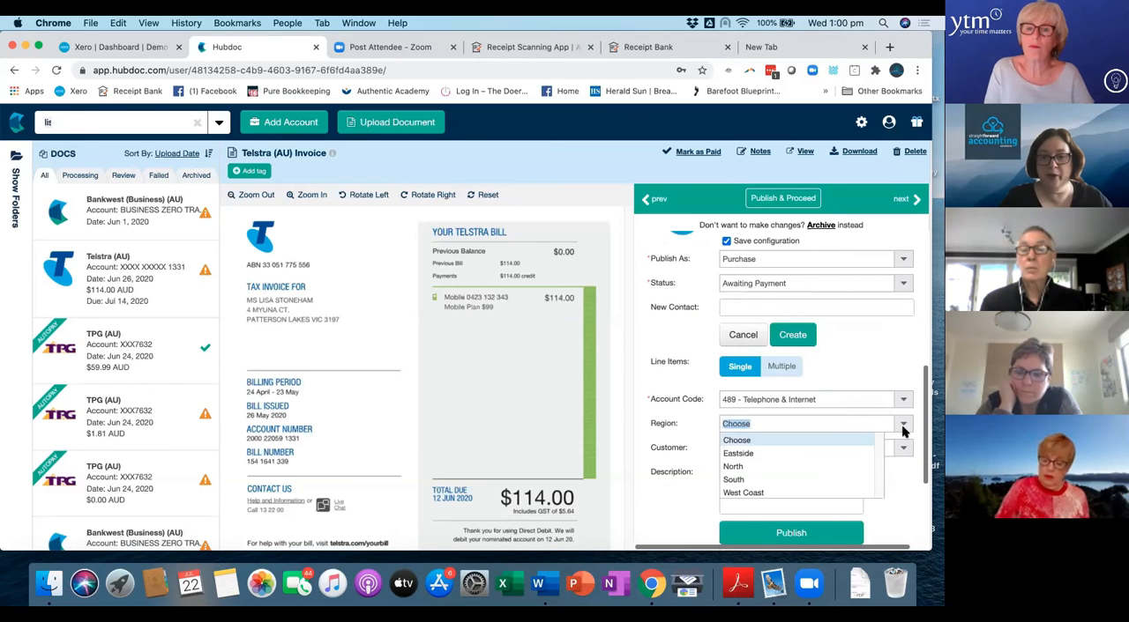
pyautogui.click(858, 383)
pyautogui.click(781, 473)
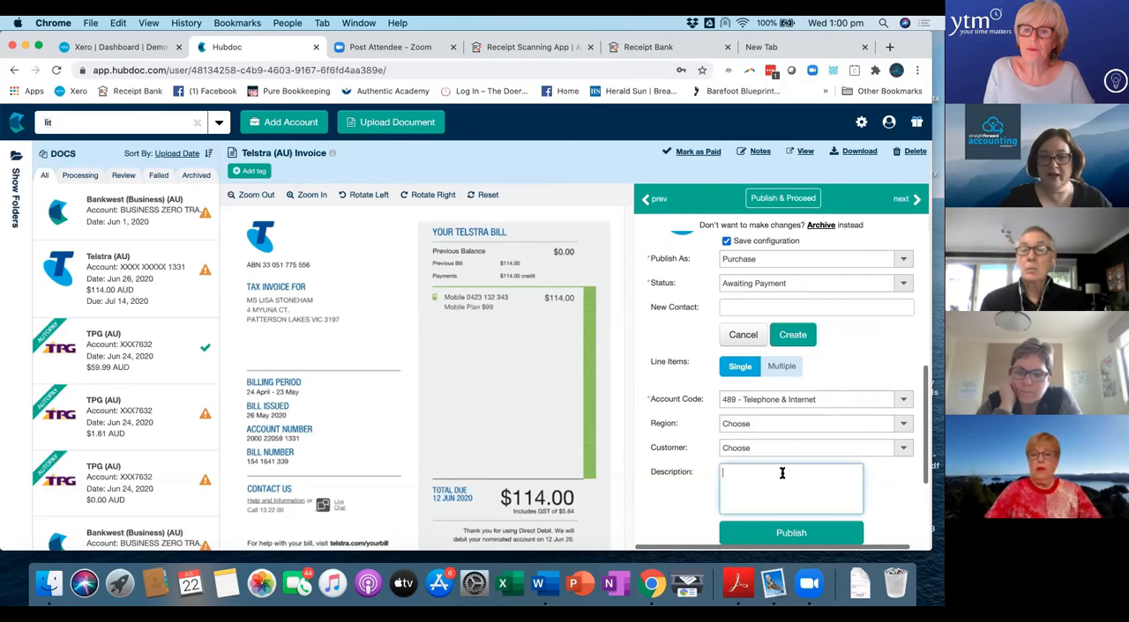
pyautogui.write('Monthly Mobile Account')
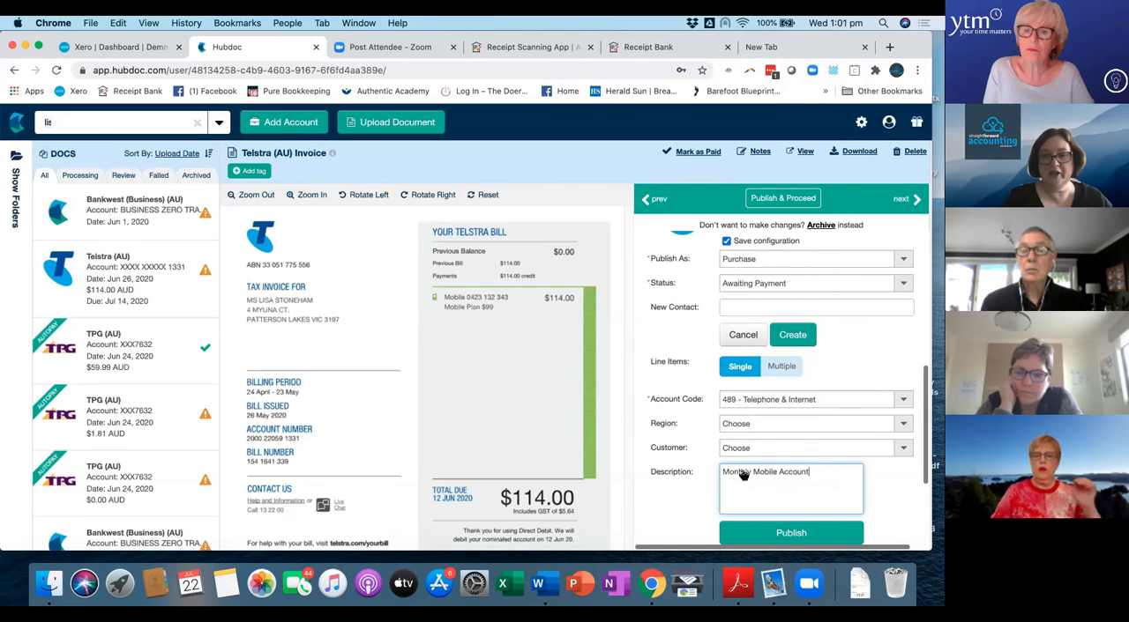
# Review the Telstra invoice's transaction details, Xero coding fields, publish options and available integrations.
pyautogui.scroll(-3, 734, 474)
pyautogui.scroll(1, 724, 439)
pyautogui.scroll(3, 725, 444)
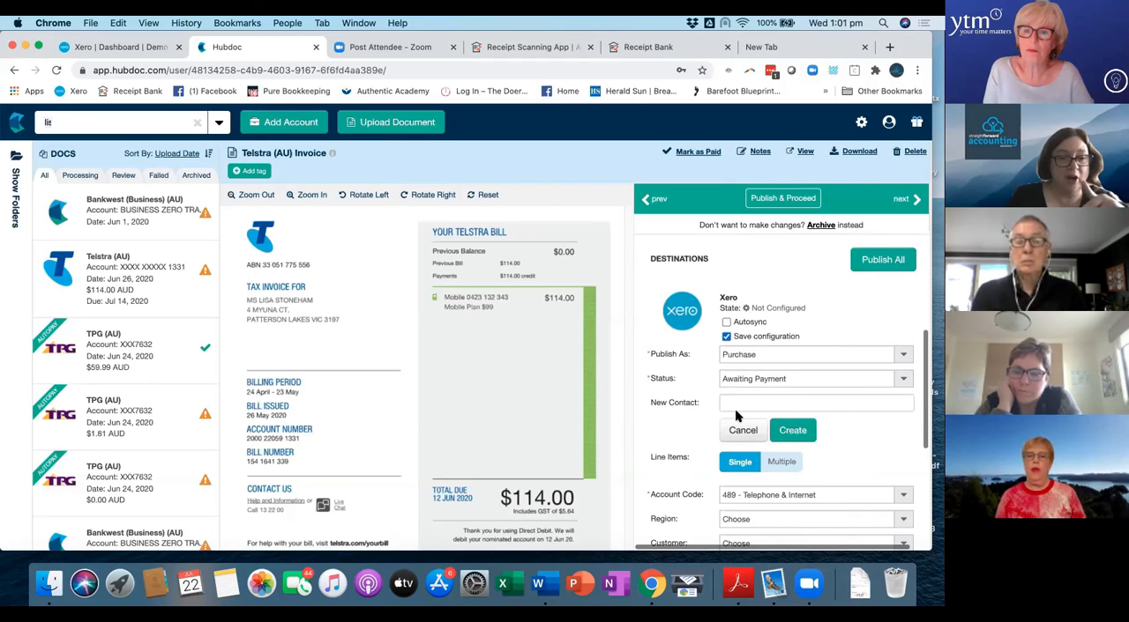
pyautogui.scroll(-1, 738, 414)
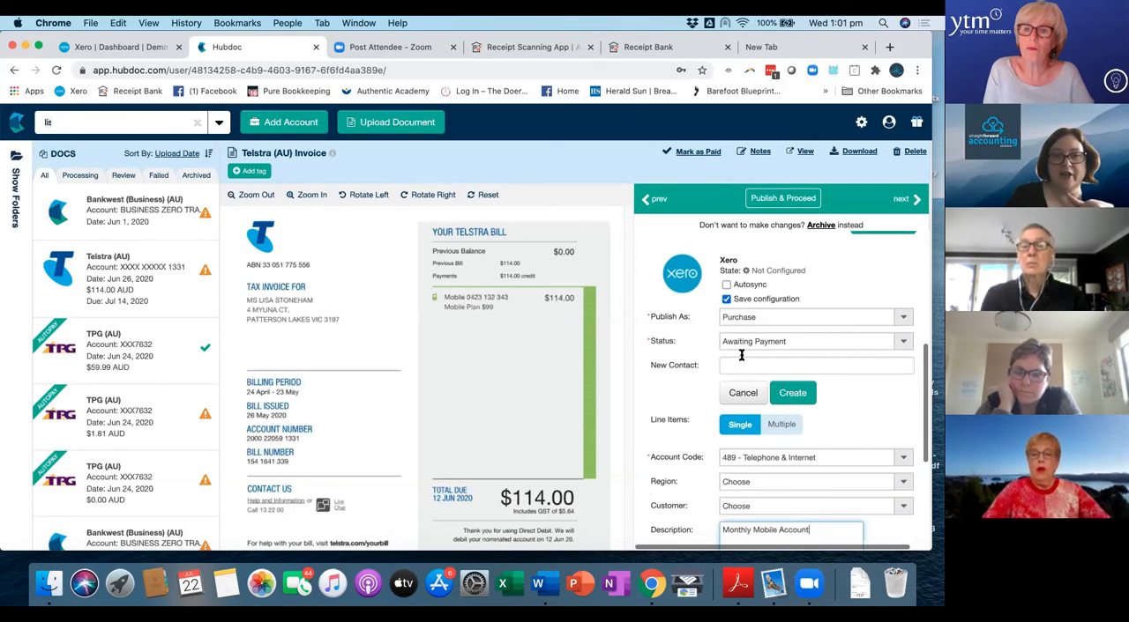
pyautogui.scroll(5, 741, 359)
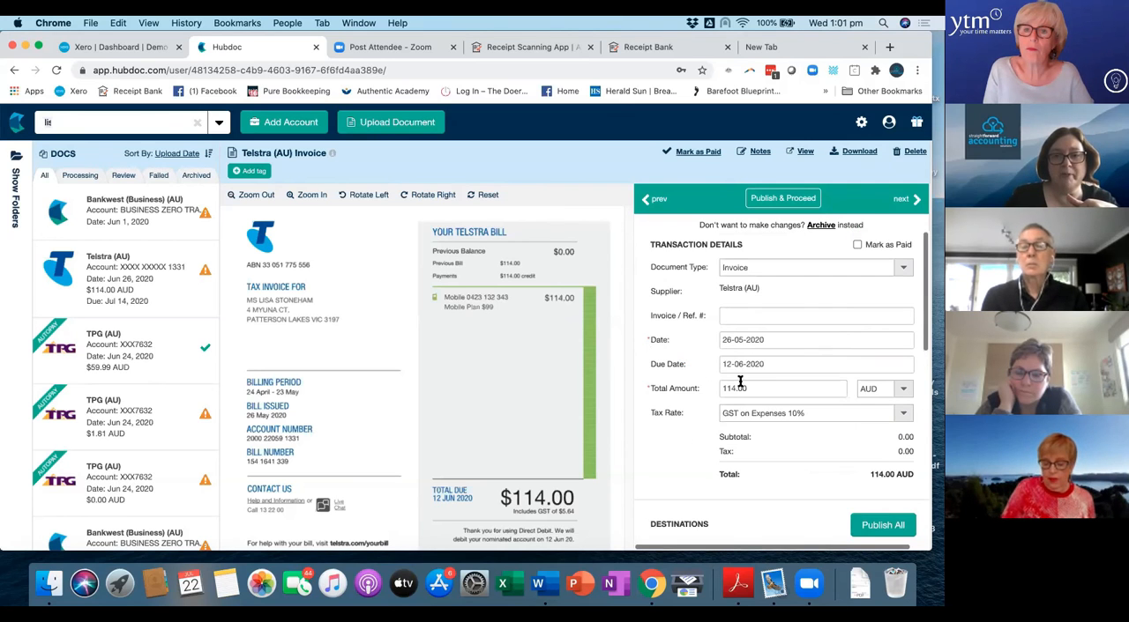
pyautogui.scroll(-5, 741, 370)
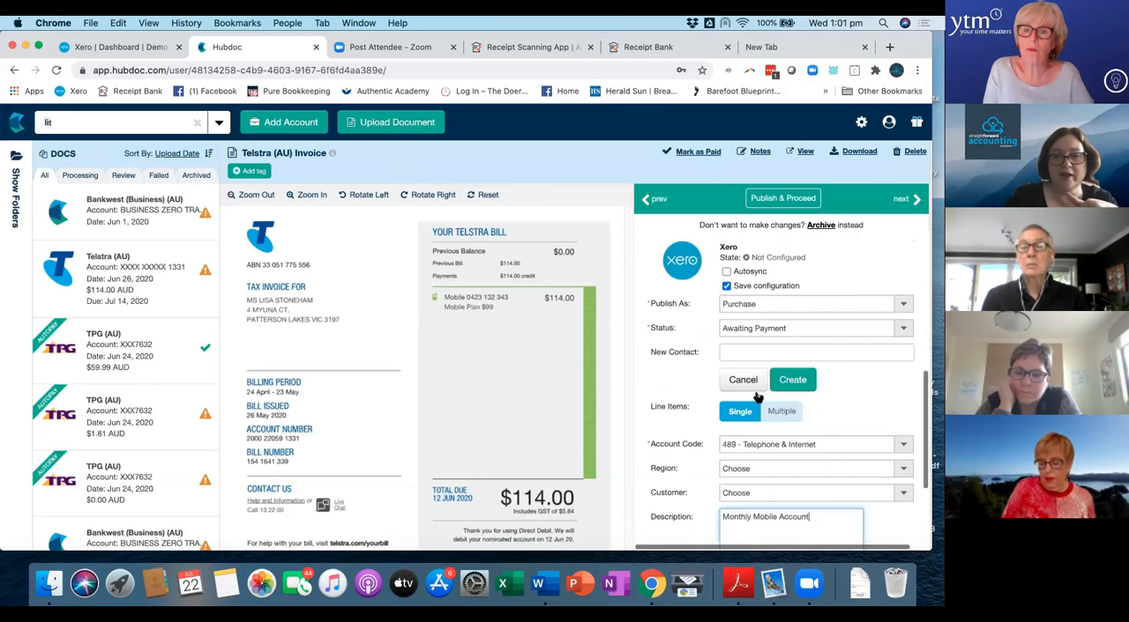
pyautogui.scroll(-4, 767, 388)
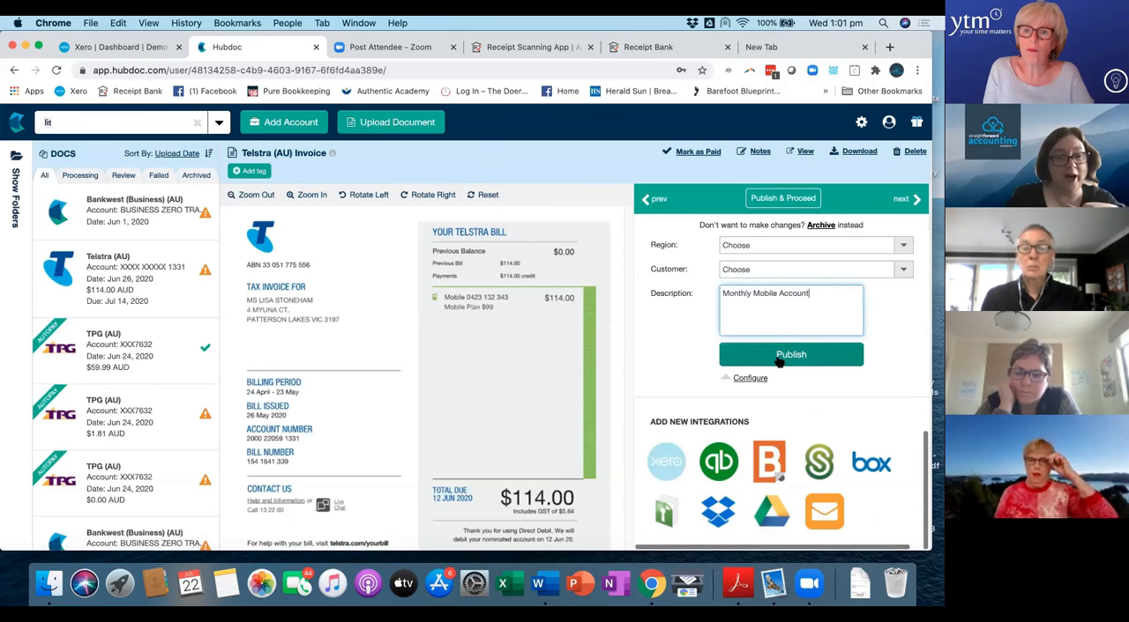
pyautogui.scroll(4, 776, 362)
pyautogui.scroll(1, 774, 364)
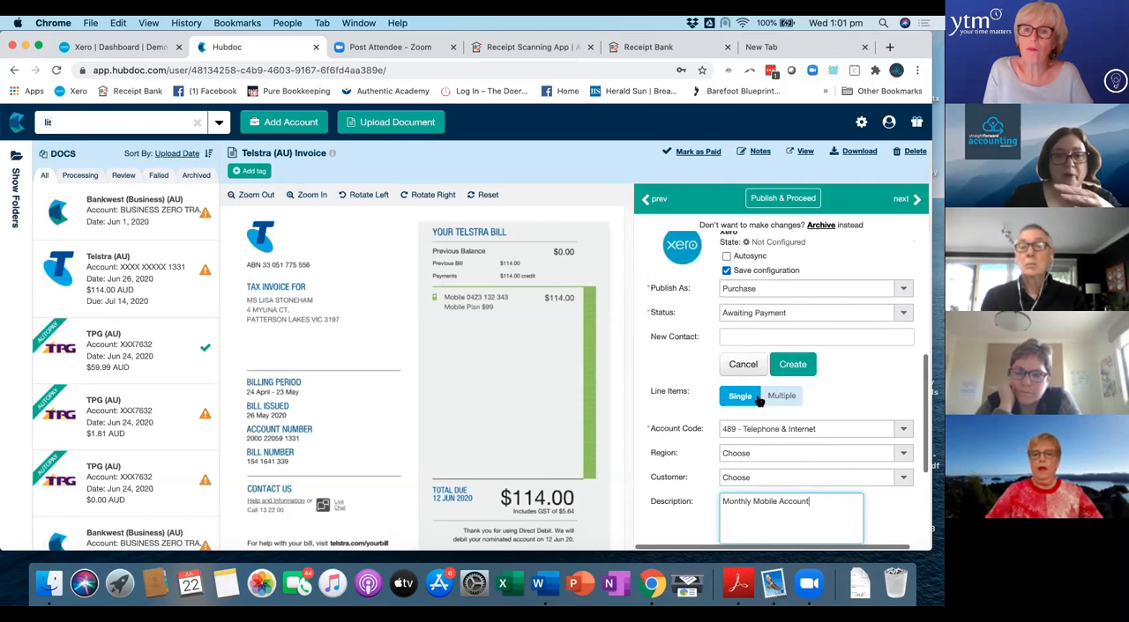
pyautogui.scroll(-3, 772, 334)
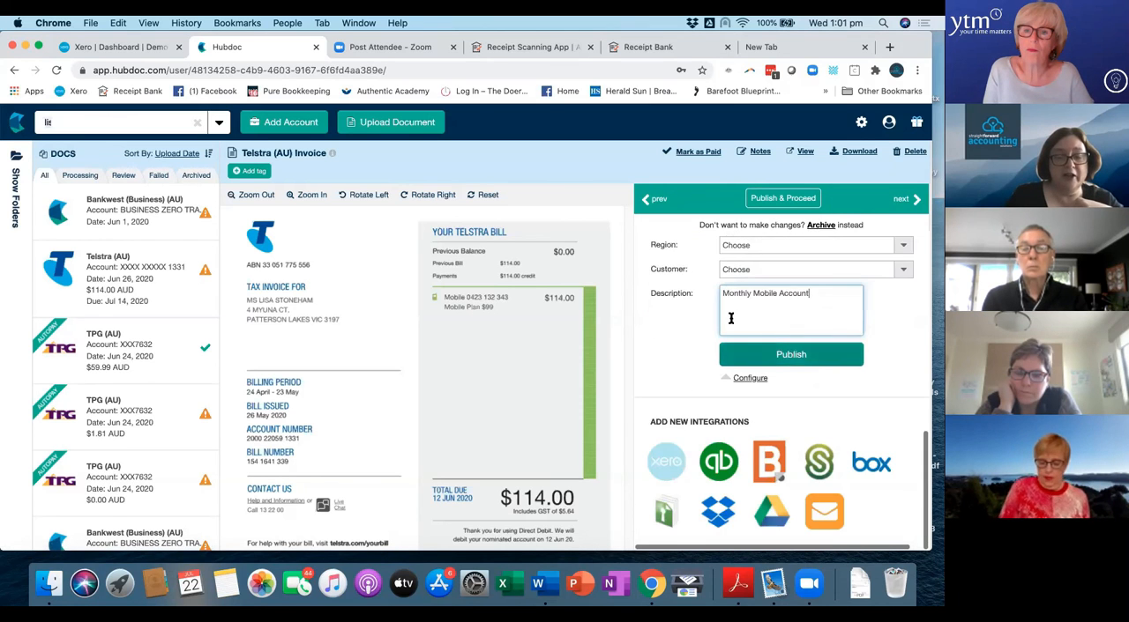
pyautogui.scroll(1, 730, 325)
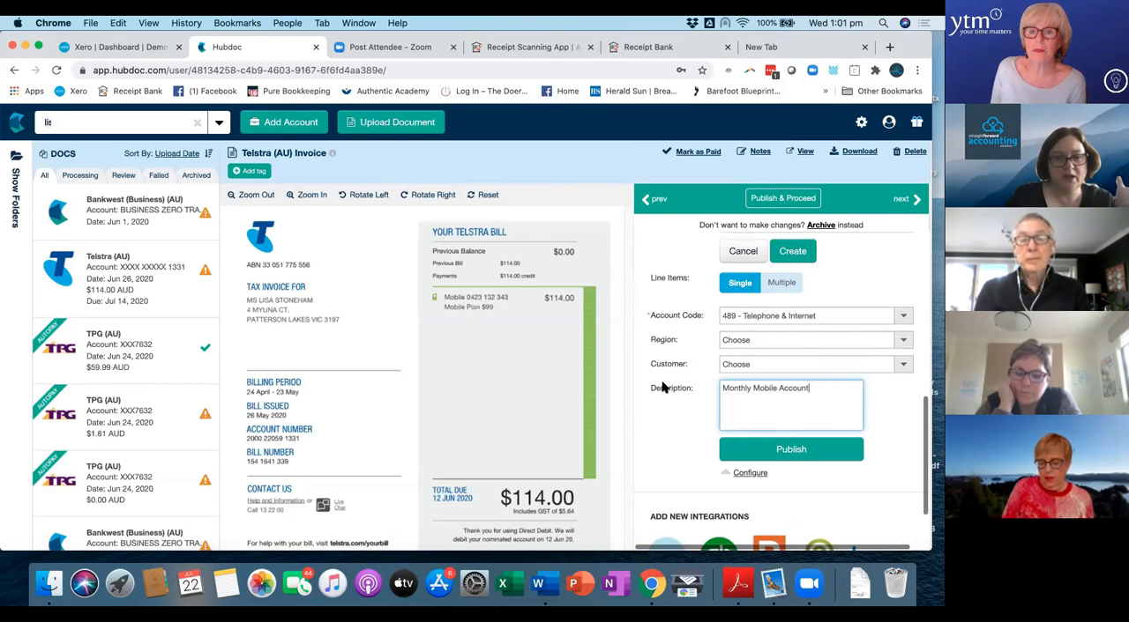
pyautogui.scroll(-2, 716, 379)
pyautogui.scroll(10, 730, 407)
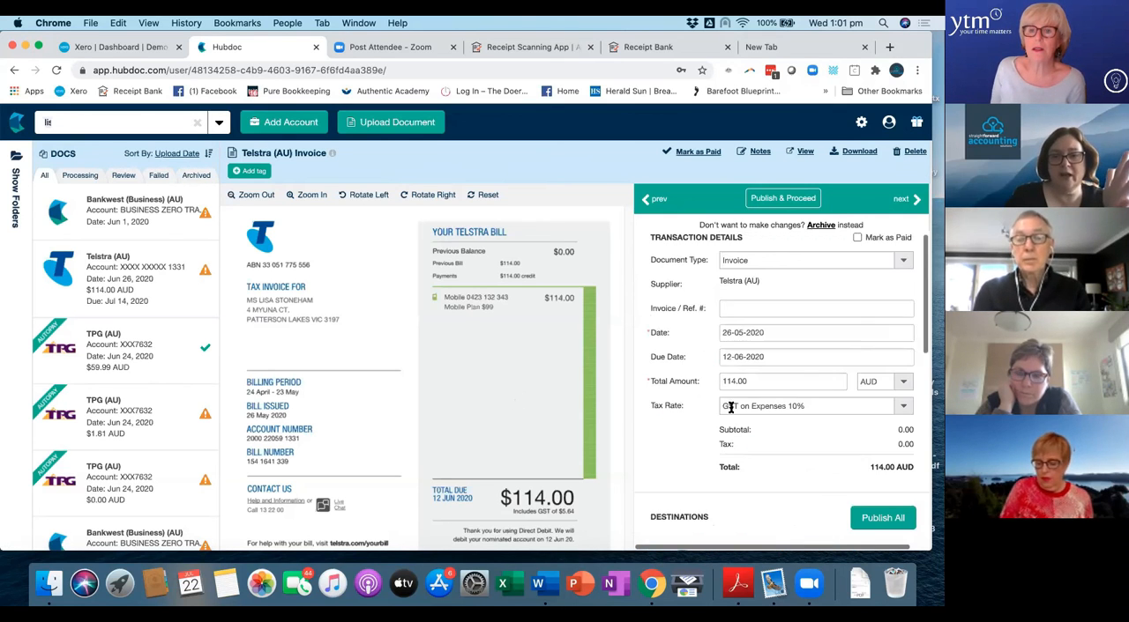
pyautogui.scroll(-10, 730, 412)
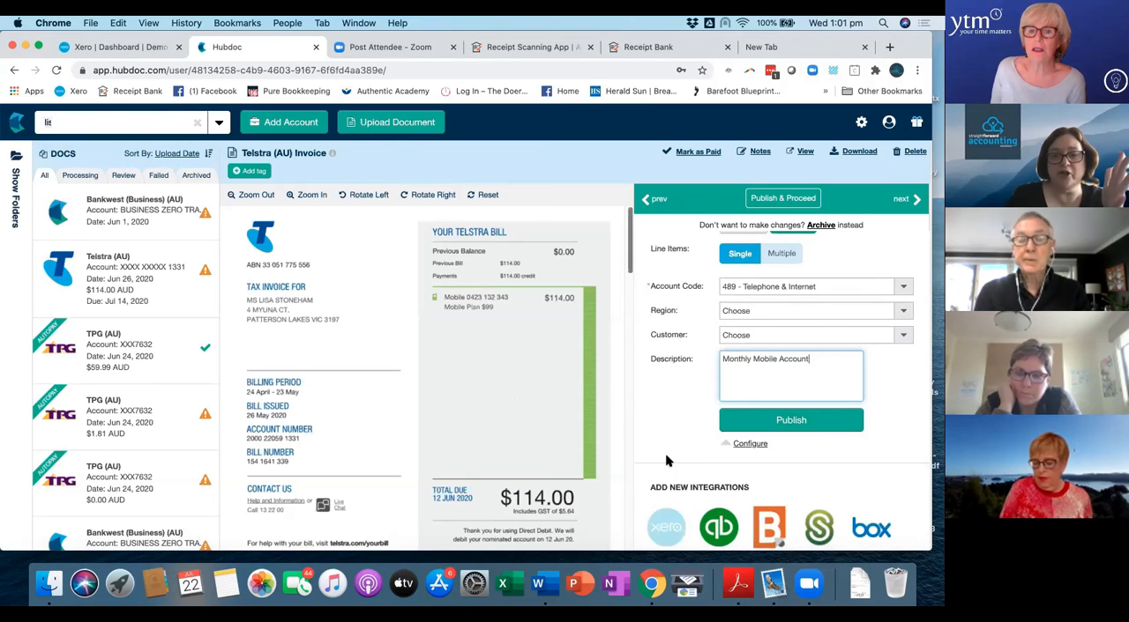